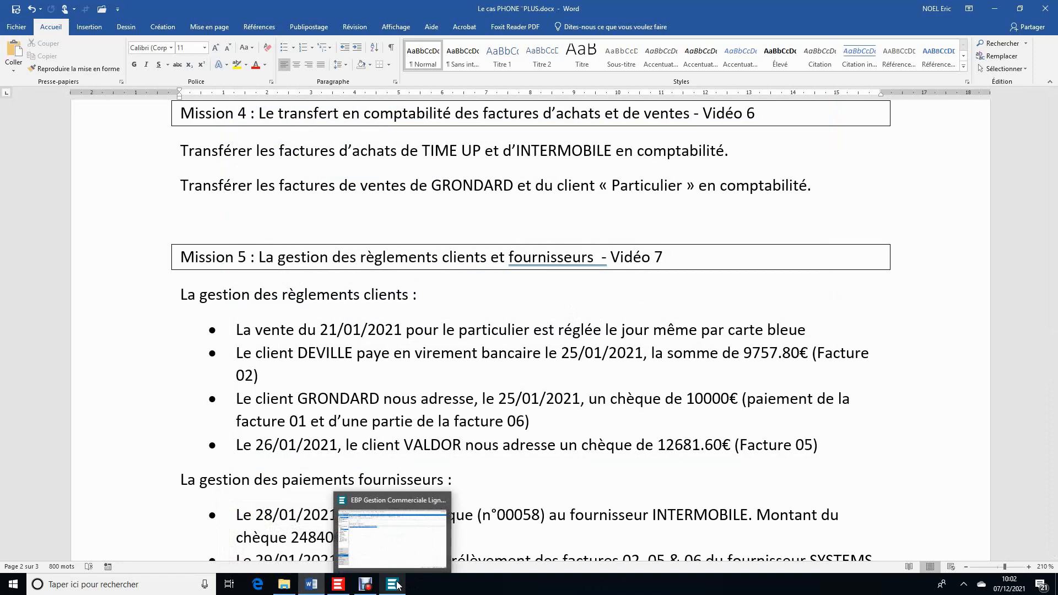
# Step: Switch to EBP Gestion Commerciale and review the list of sales invoices, followed by the list of purchase invoices
pyautogui.click(399, 585)
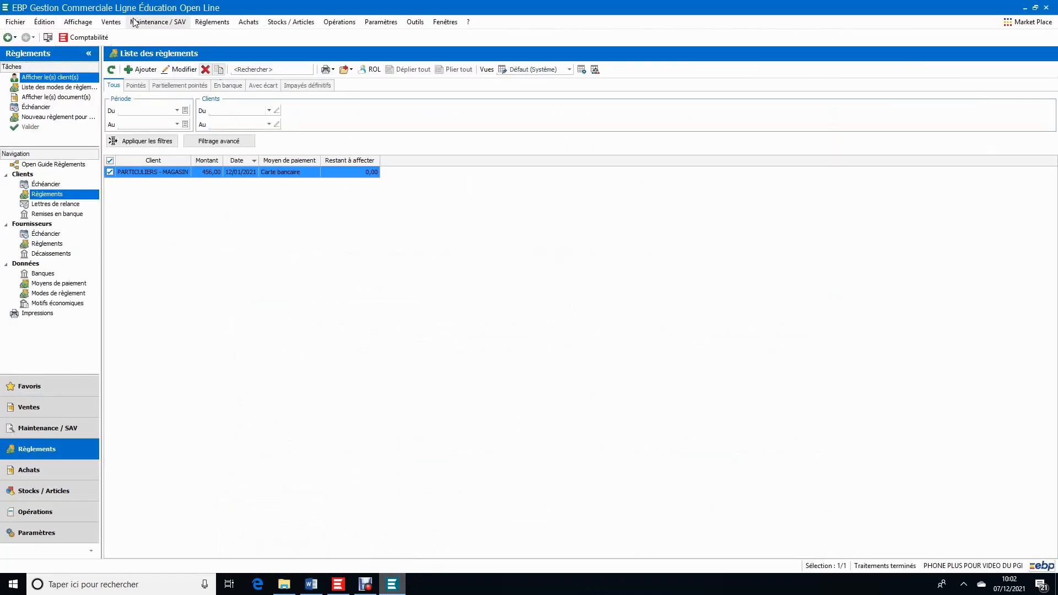
pyautogui.click(111, 22)
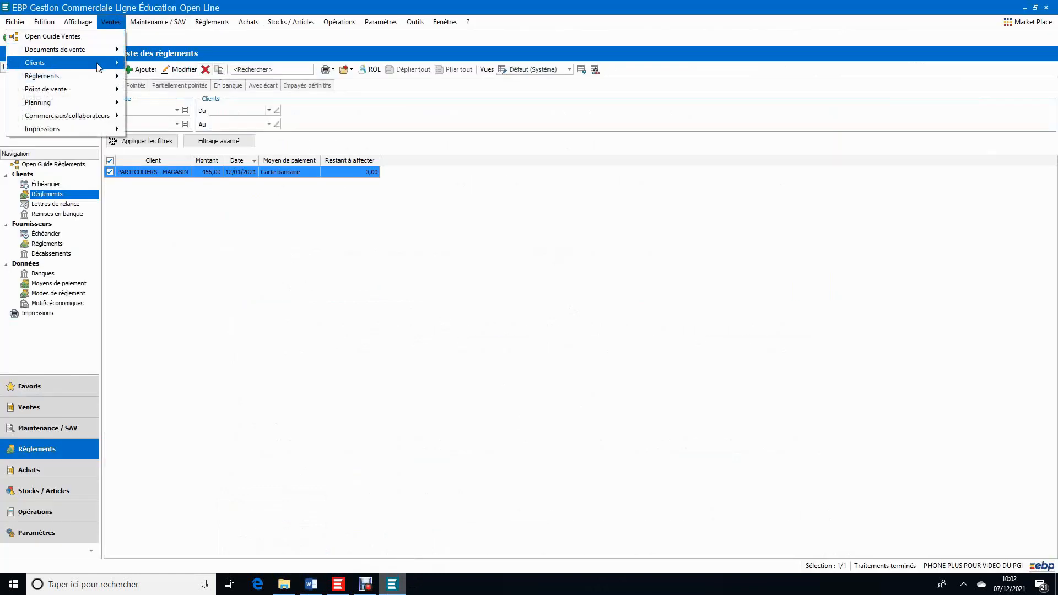
pyautogui.moveTo(108, 51)
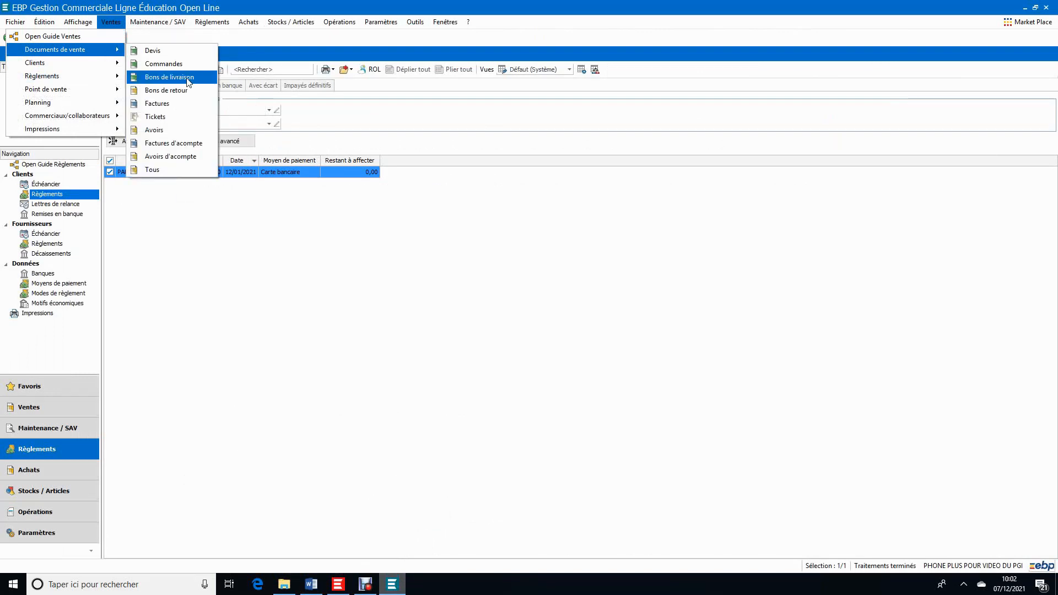
pyautogui.click(187, 104)
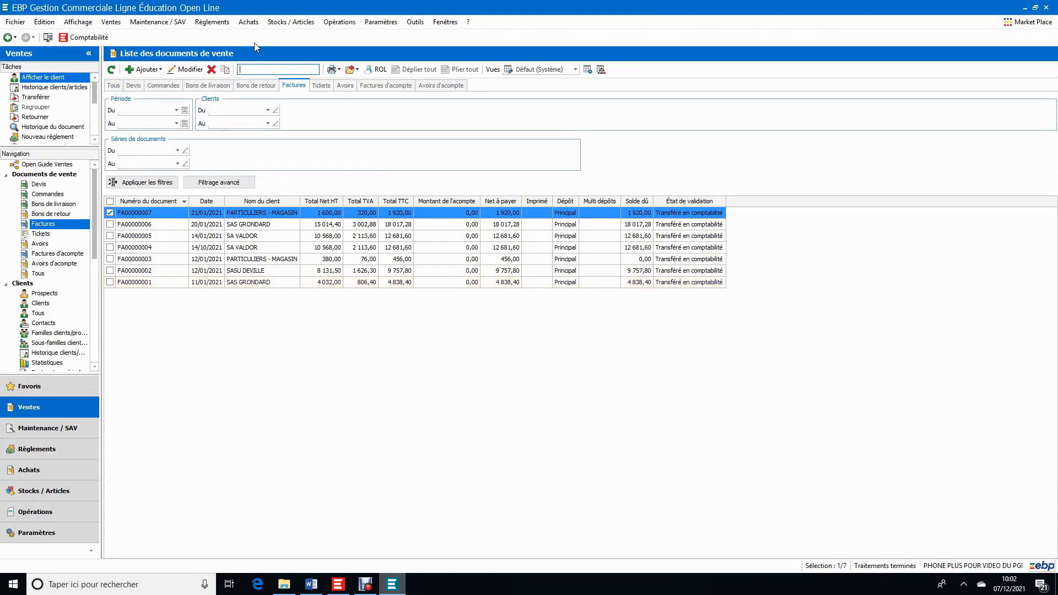
pyautogui.click(249, 23)
pyautogui.moveTo(245, 50)
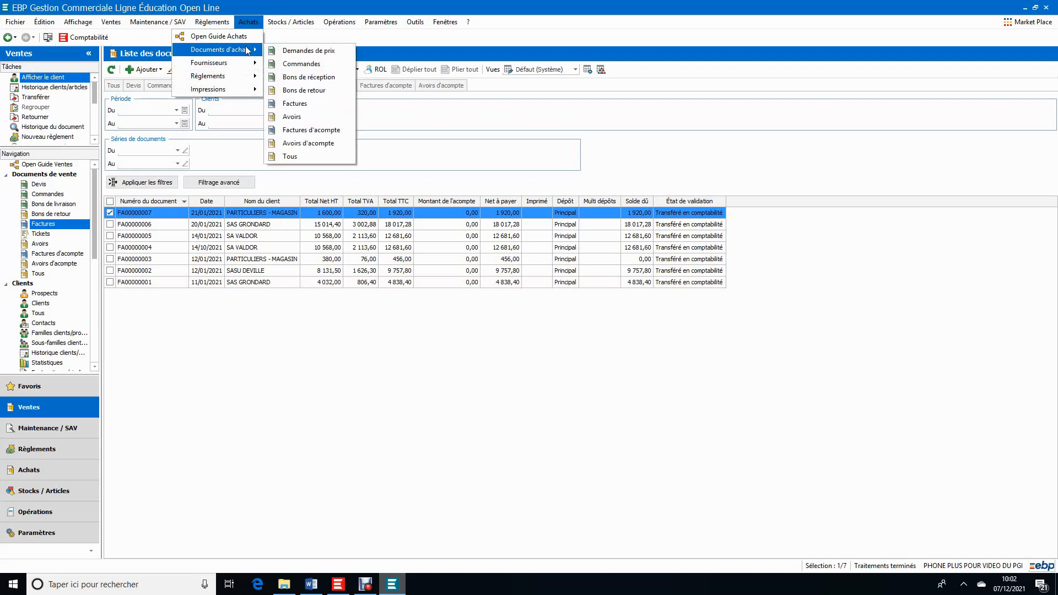
pyautogui.click(309, 103)
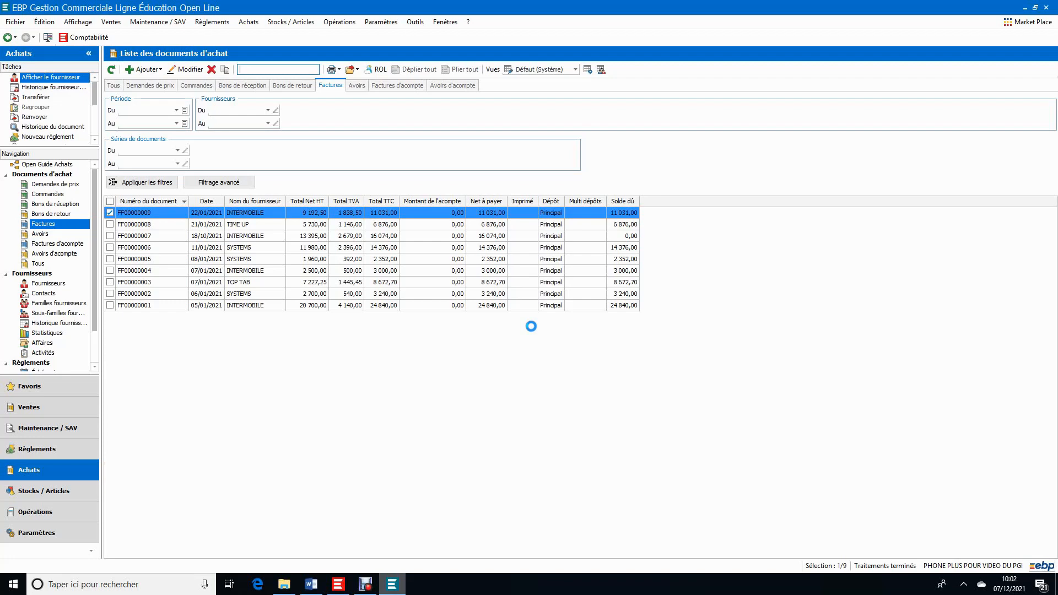
# Step: Switch to the Word case document and highlight the Mission 5 line about GRONDARD's 10000€ cheque
pyautogui.moveTo(314, 590)
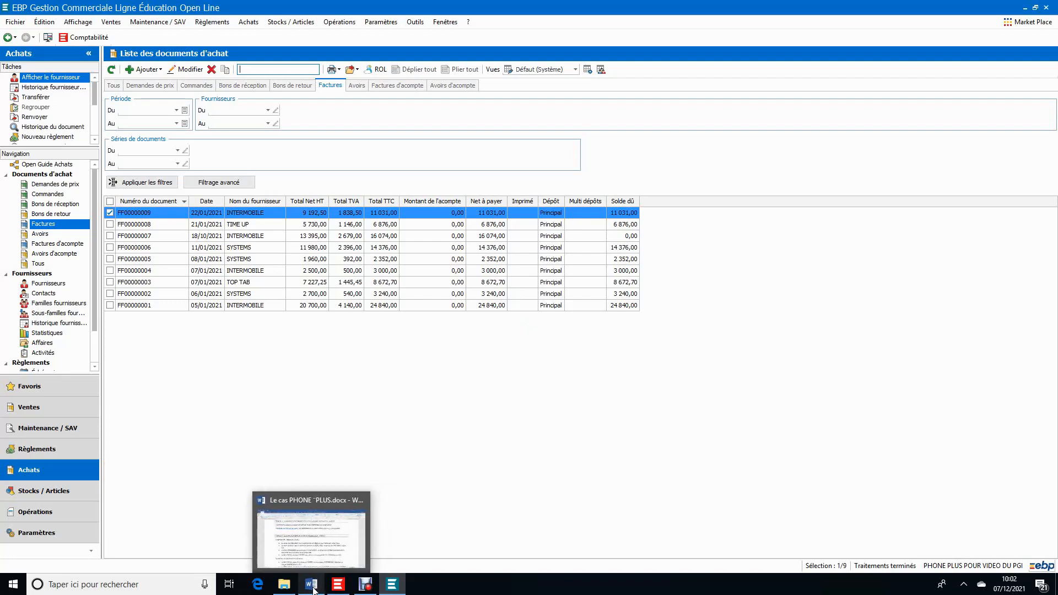
pyautogui.click(335, 538)
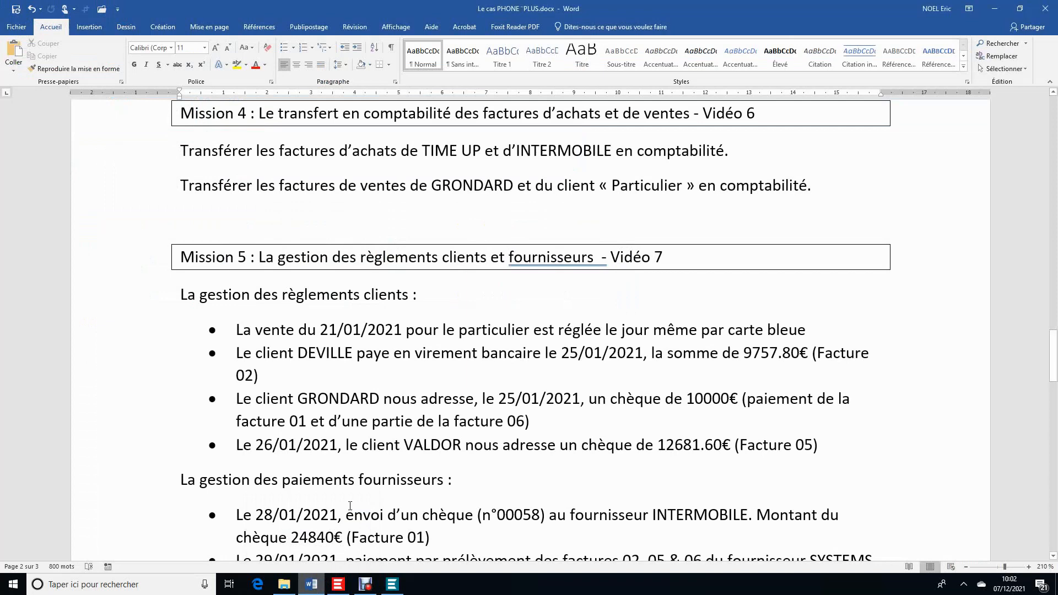
pyautogui.moveTo(234, 397); pyautogui.dragTo(651, 415)
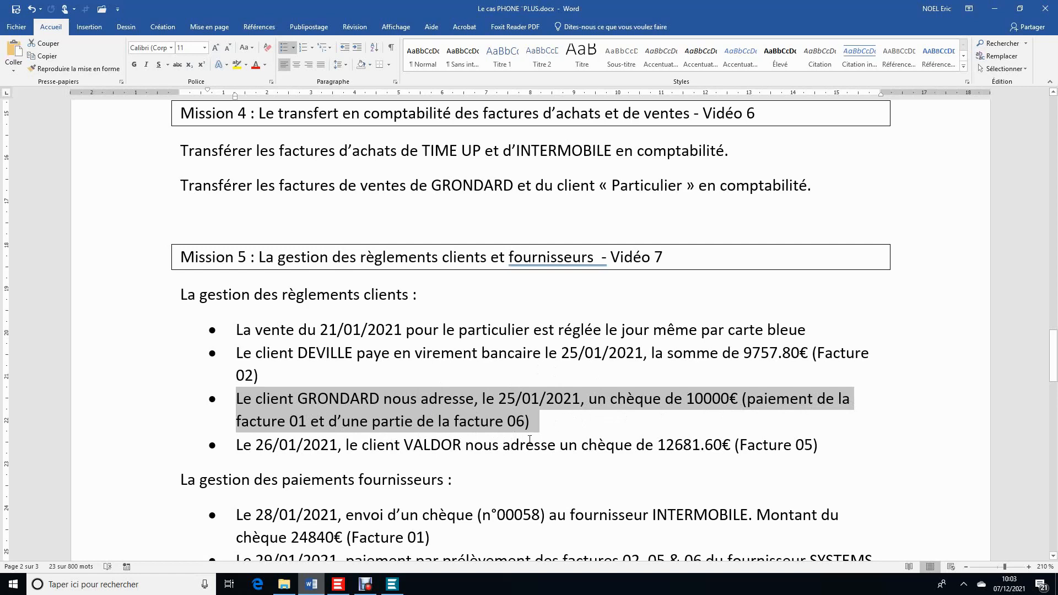
# Step: Return to EBP Gestion Commerciale and open the list of customer payments
pyautogui.moveTo(394, 588)
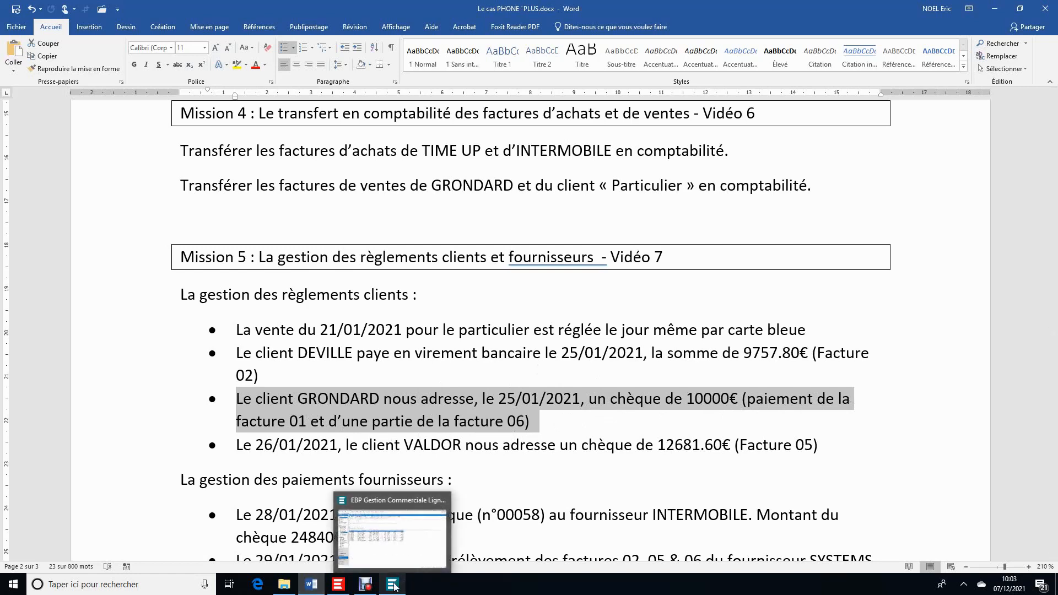
pyautogui.click(404, 560)
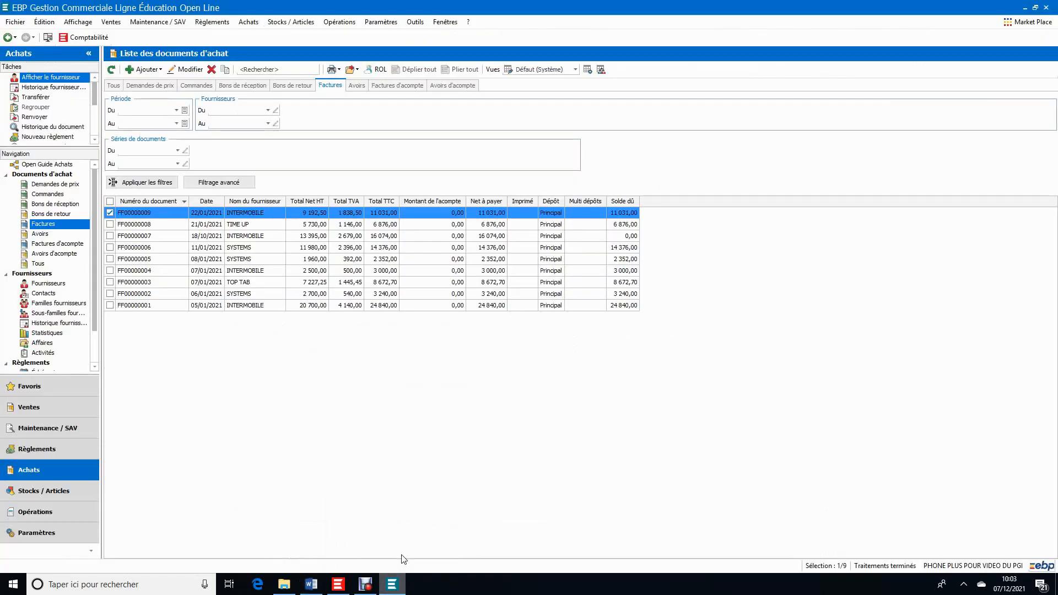
pyautogui.click(215, 23)
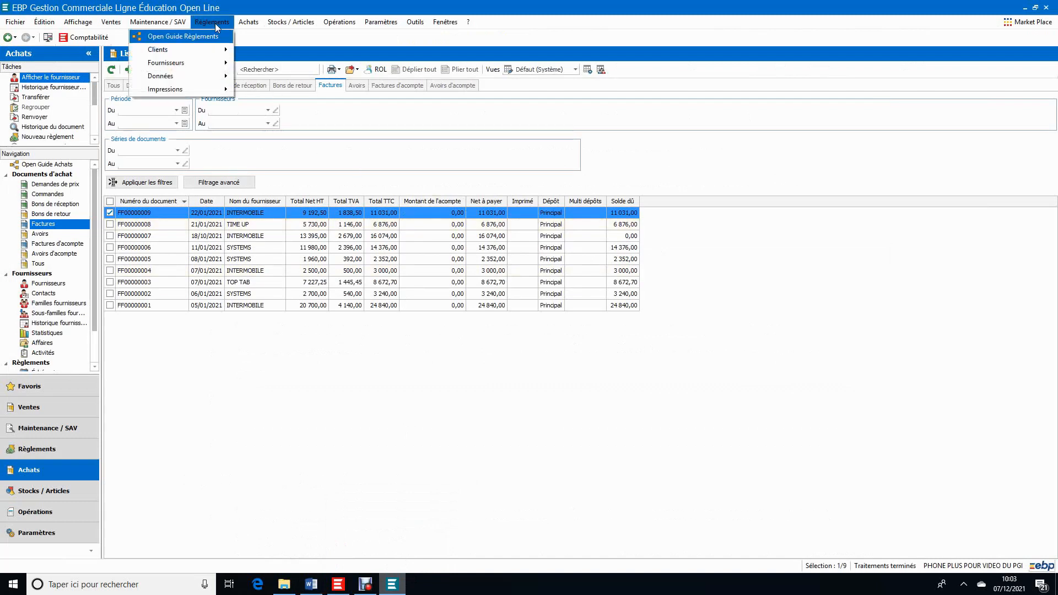
pyautogui.moveTo(218, 53)
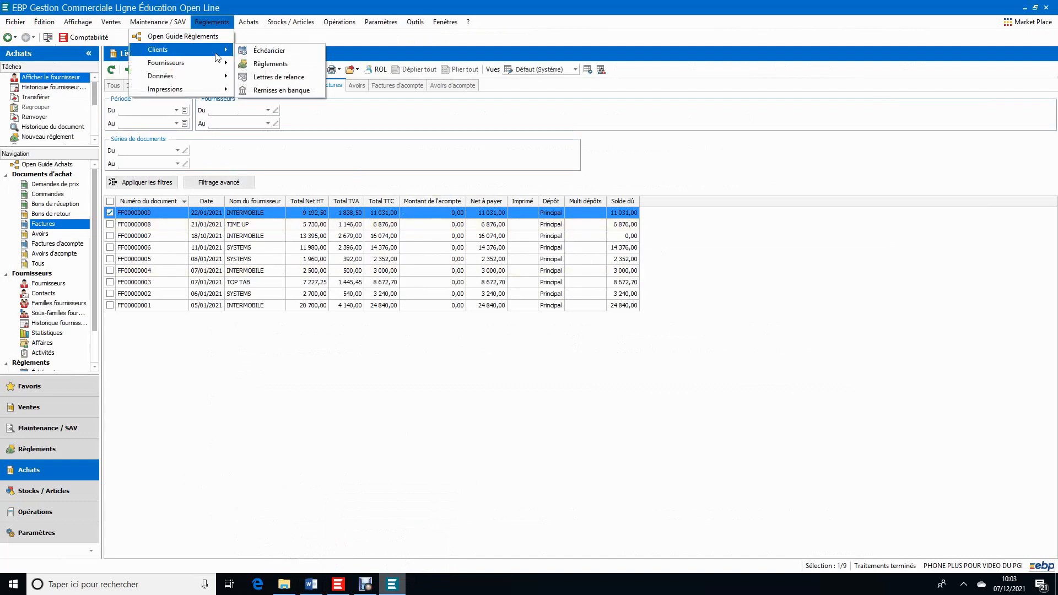
pyautogui.click(292, 65)
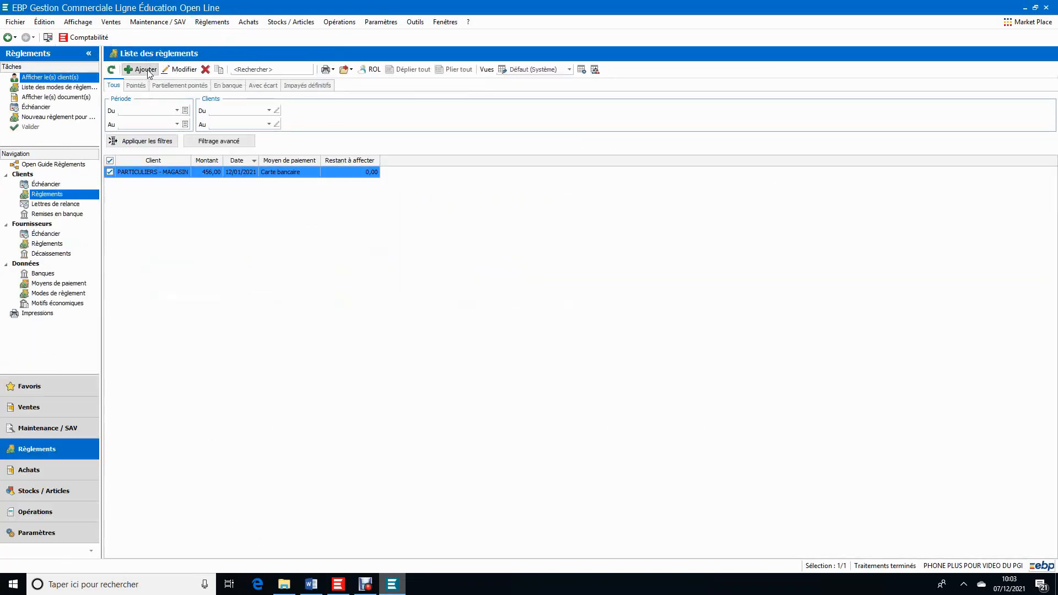
# Step: Create a new customer payment for SAS GRONDARD dated 25/01/2021
pyautogui.click(144, 69)
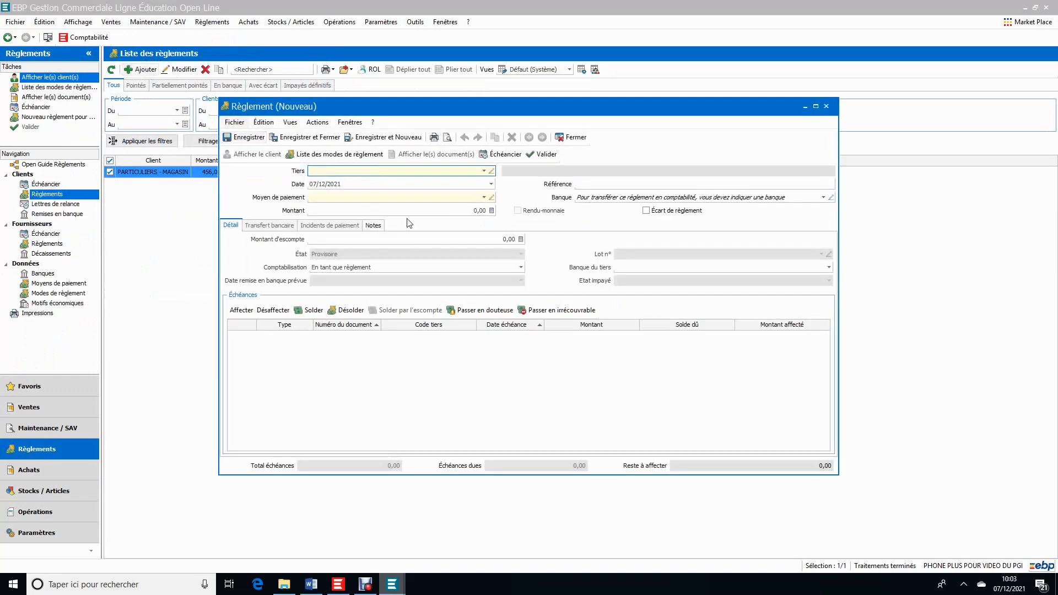
pyautogui.click(484, 172)
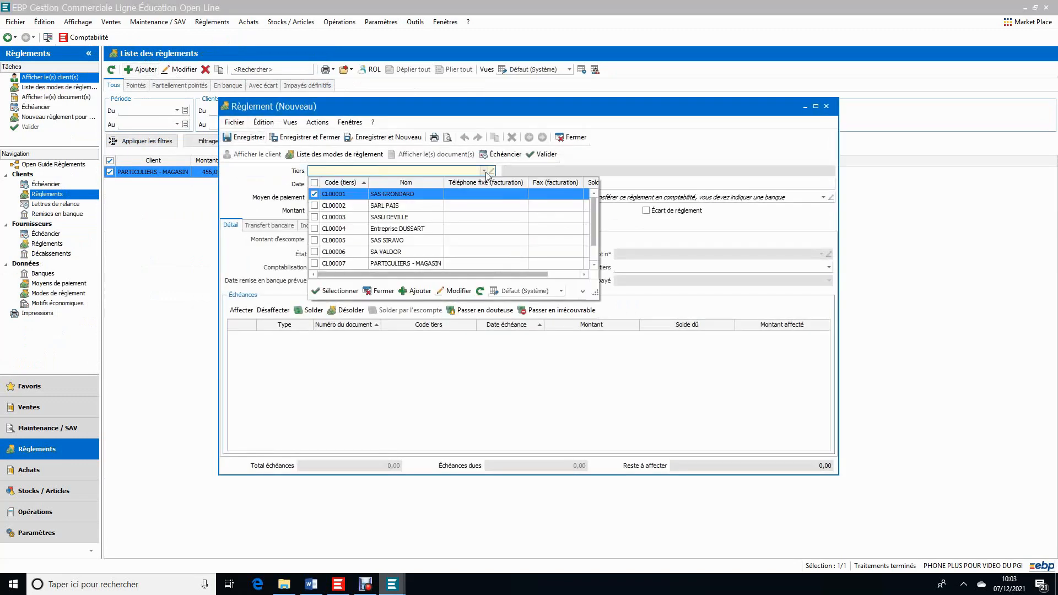
pyautogui.click(429, 197)
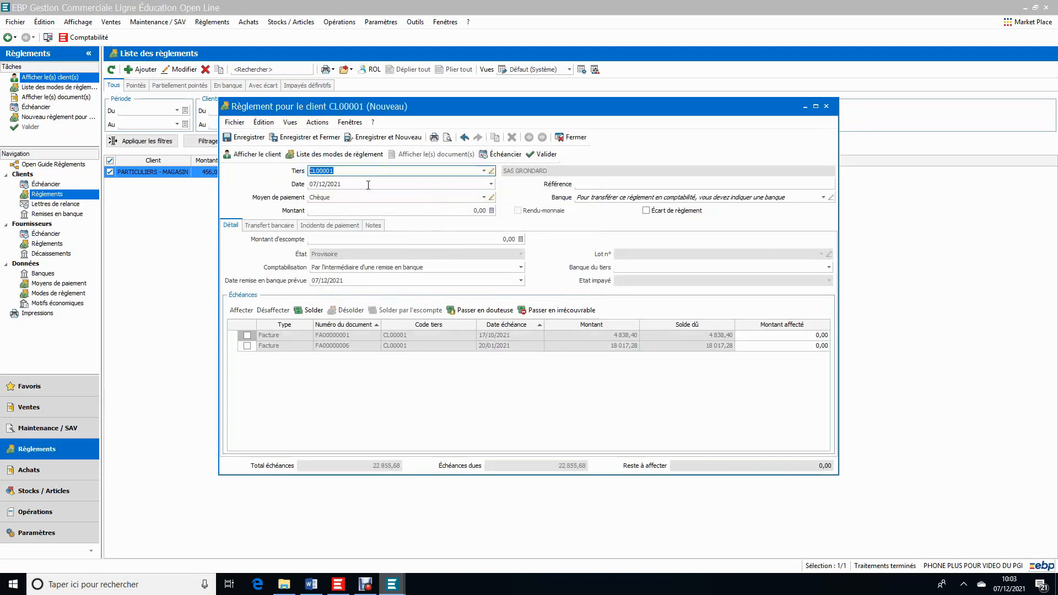
pyautogui.press('Tab')
pyautogui.write('25/01/2')
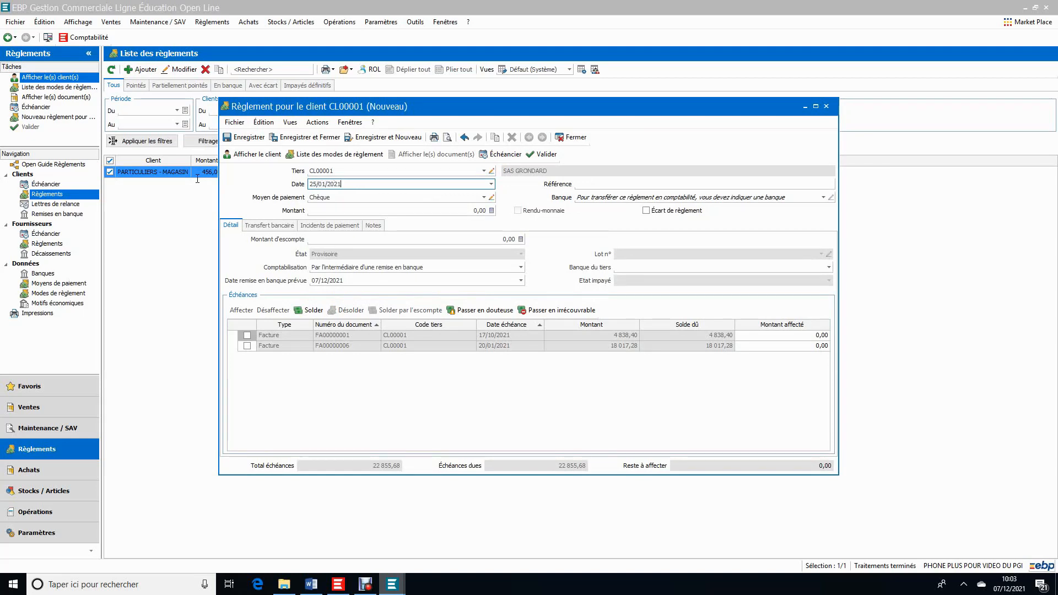
# Step: Select Chèque as the payment method and set the amount to 10000
pyautogui.click(484, 198)
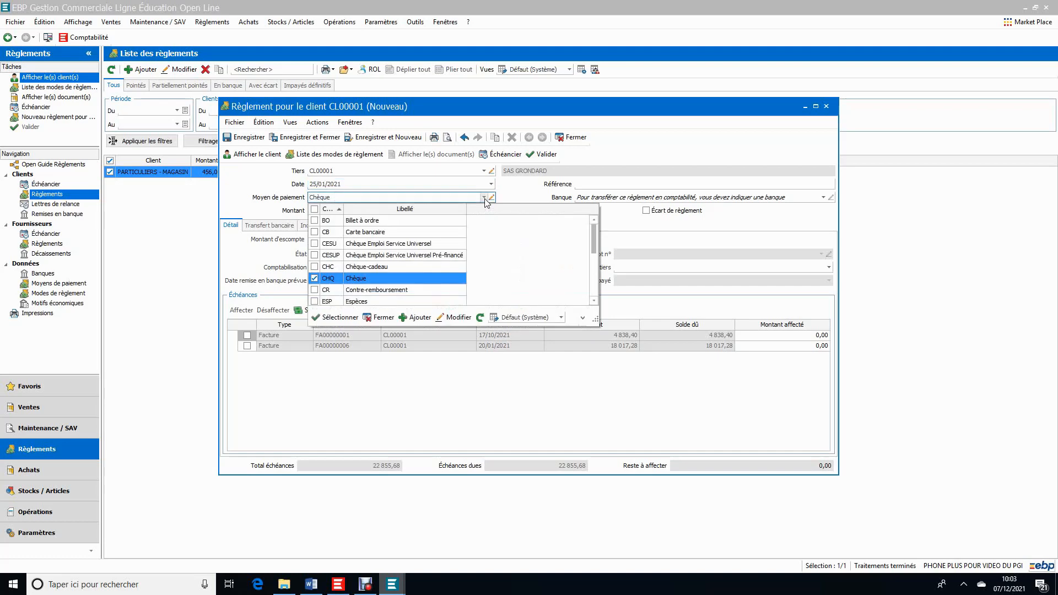
pyautogui.moveTo(594, 243); pyautogui.dragTo(591, 280)
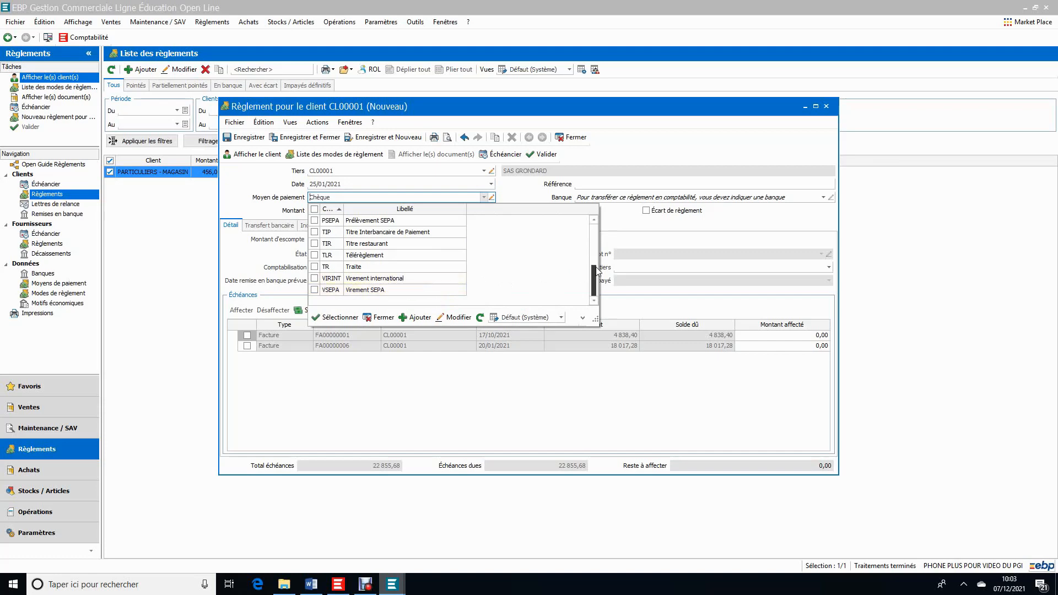
pyautogui.moveTo(593, 281); pyautogui.dragTo(592, 246)
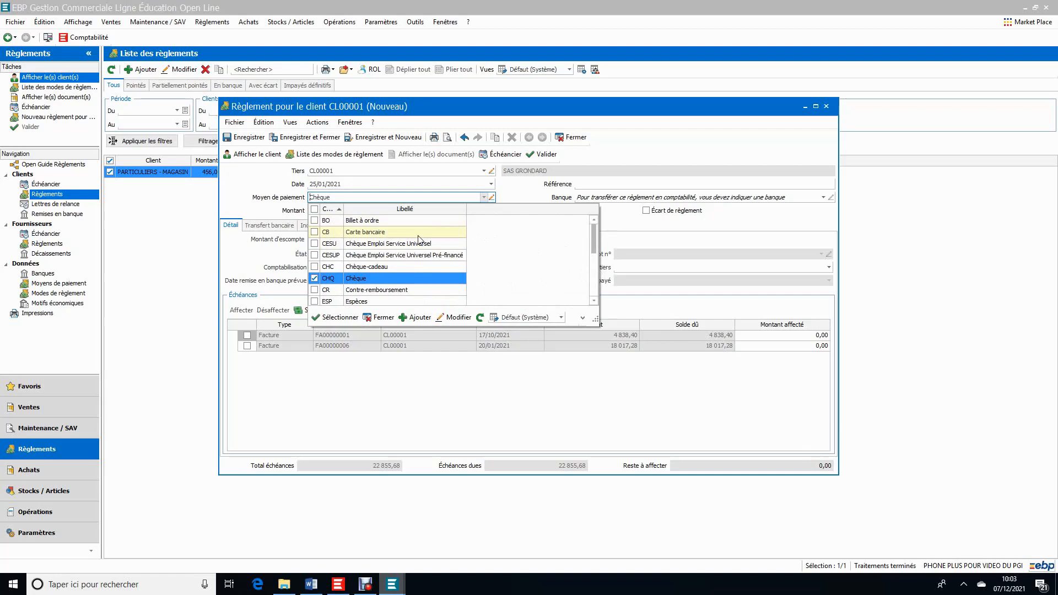
pyautogui.click(391, 282)
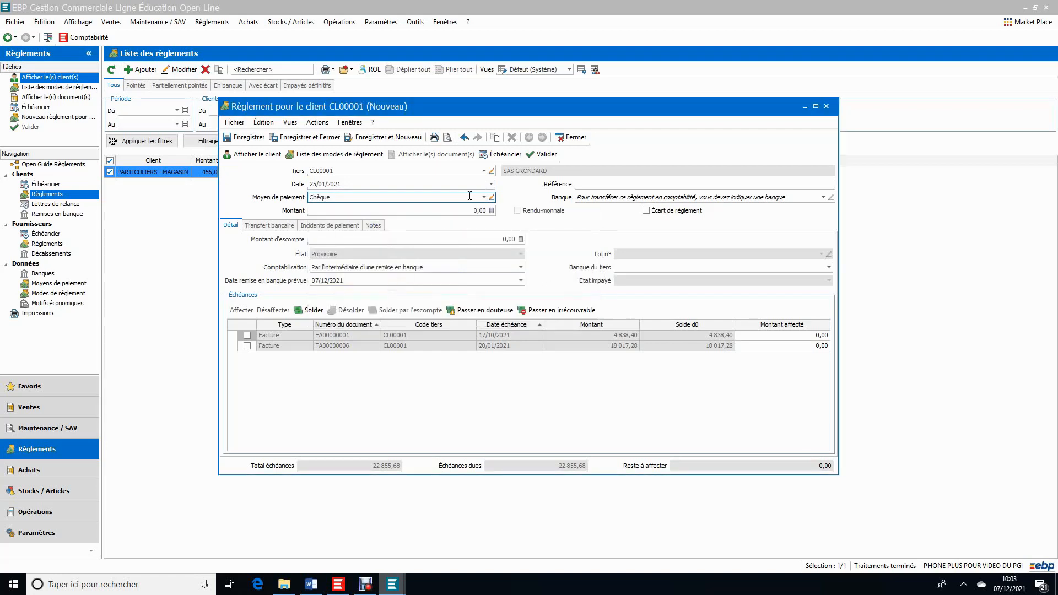
pyautogui.click(460, 210)
pyautogui.write('10000')
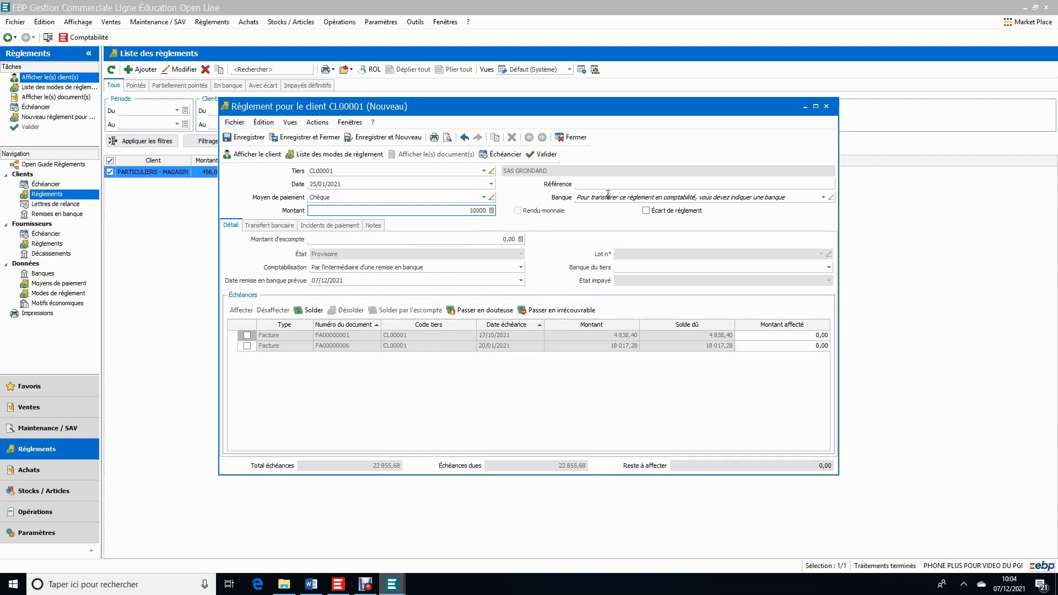
# Step: Assign the BNP bank to the payment and select posting "Par l'intermédiaire d'une remise en banque"
pyautogui.click(604, 185)
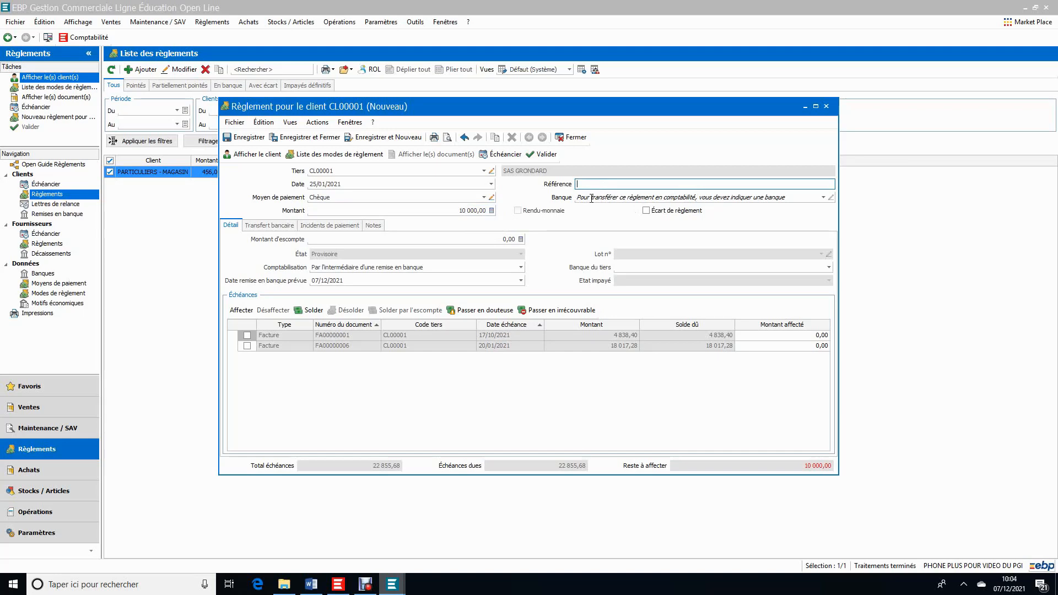
pyautogui.click(824, 198)
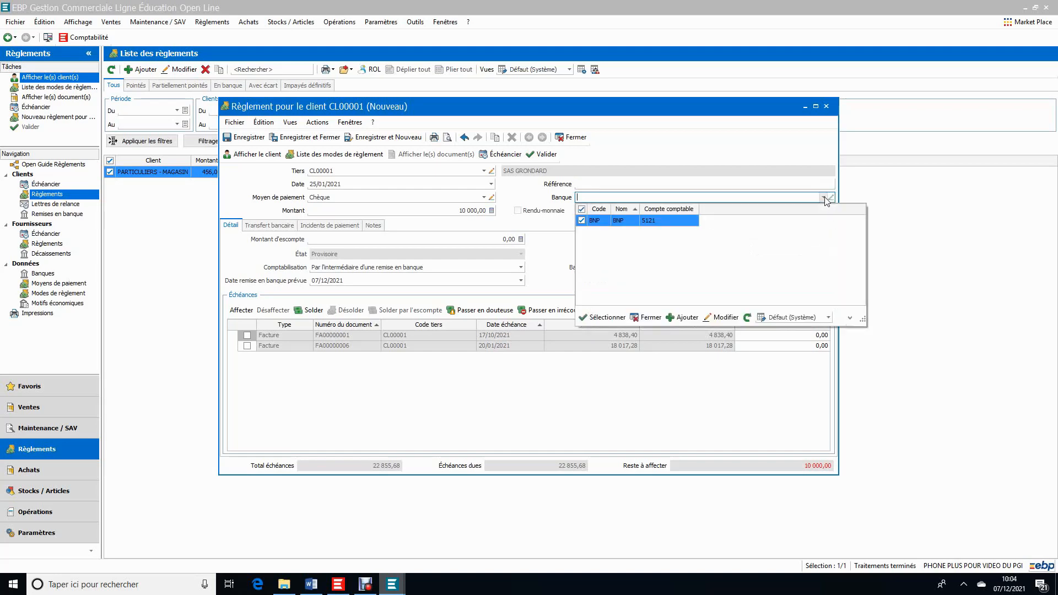
pyautogui.click(667, 221)
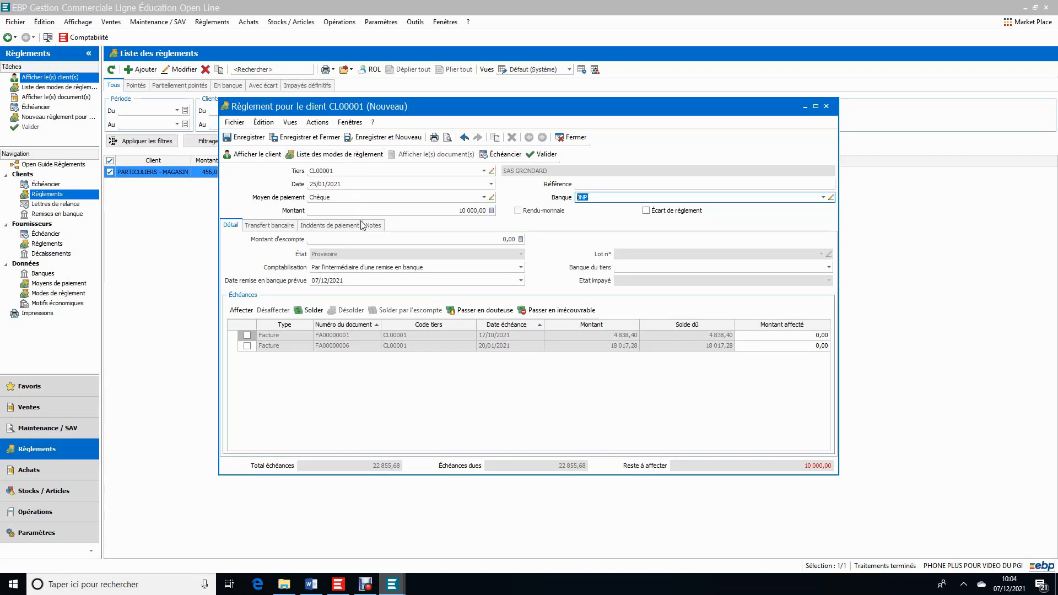
pyautogui.click(521, 268)
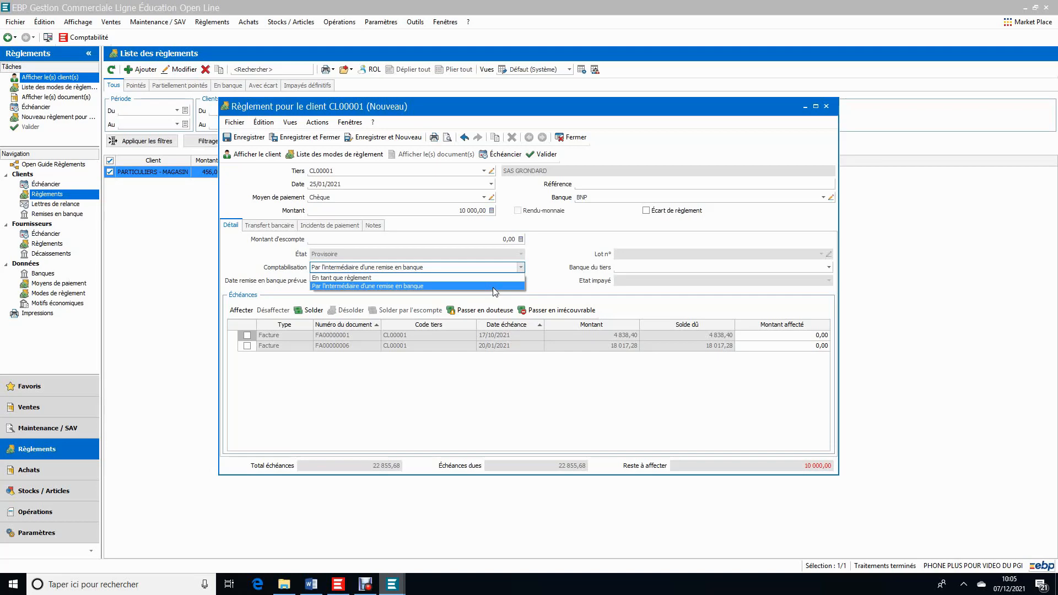
pyautogui.click(493, 287)
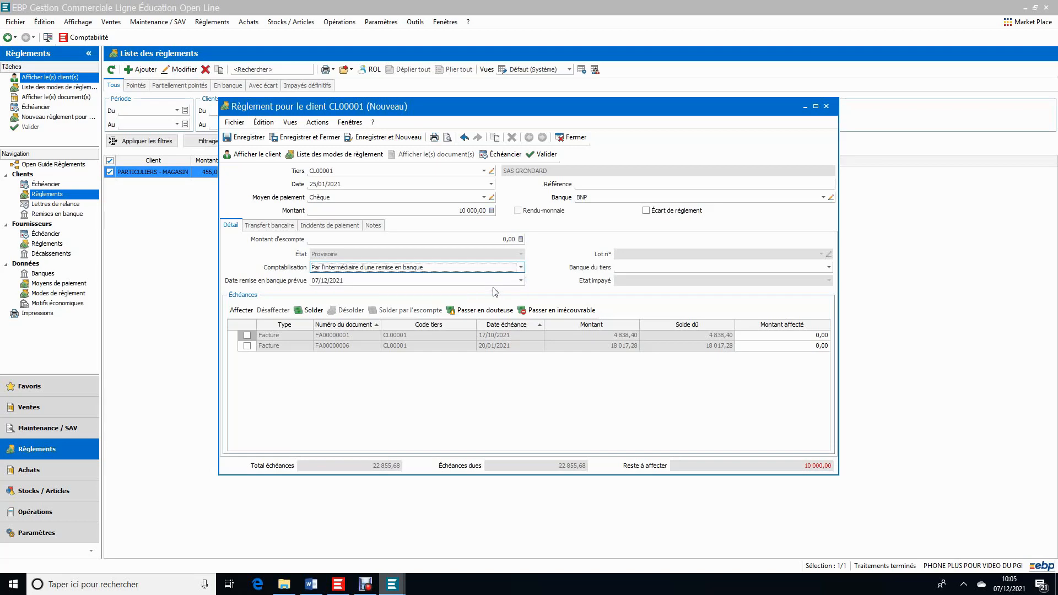
# Step: Set the payment's planned bank deposit date to 30/01/2021
pyautogui.click(361, 281)
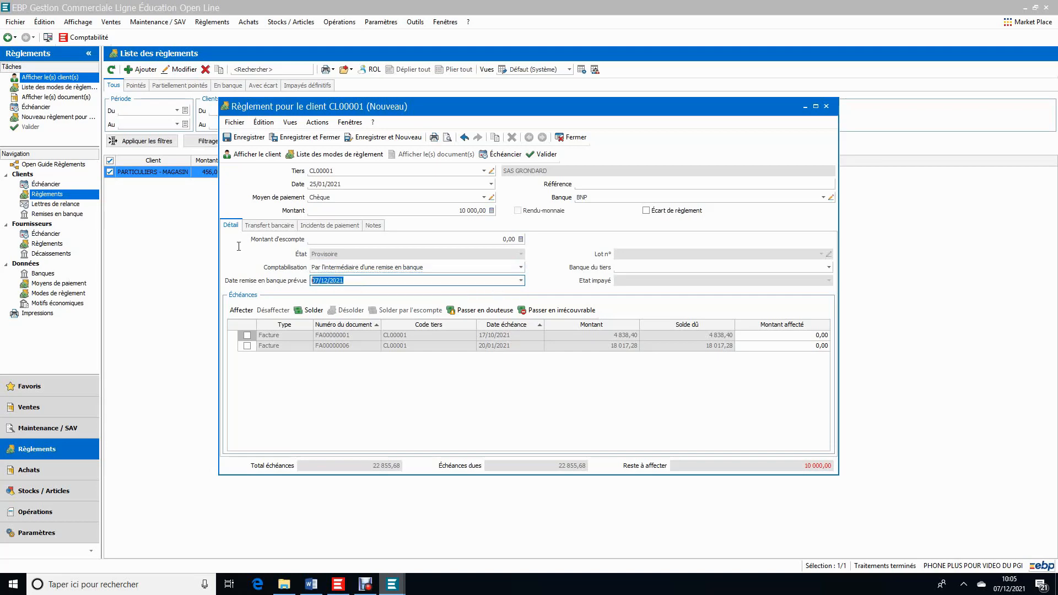
pyautogui.write('25/01')
pyautogui.write('/2021')
pyautogui.moveTo(357, 280); pyautogui.dragTo(201, 268)
pyautogui.write('30/01/2021')
# Step: Check the case document, allocate the payment to invoices FA00000001 and FA00000006, and save and close it
pyautogui.click(311, 584)
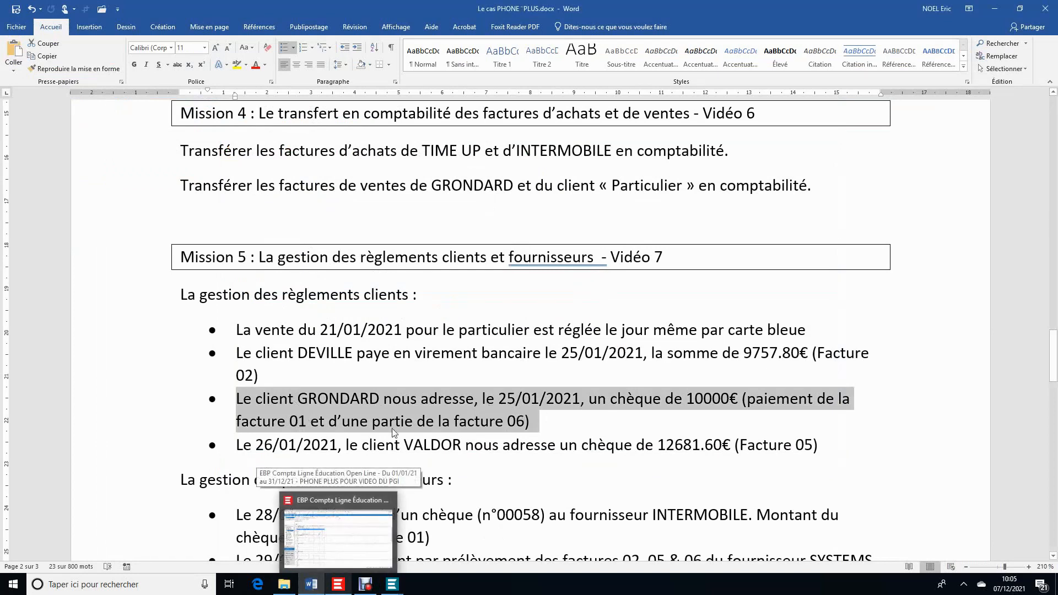
pyautogui.click(994, 9)
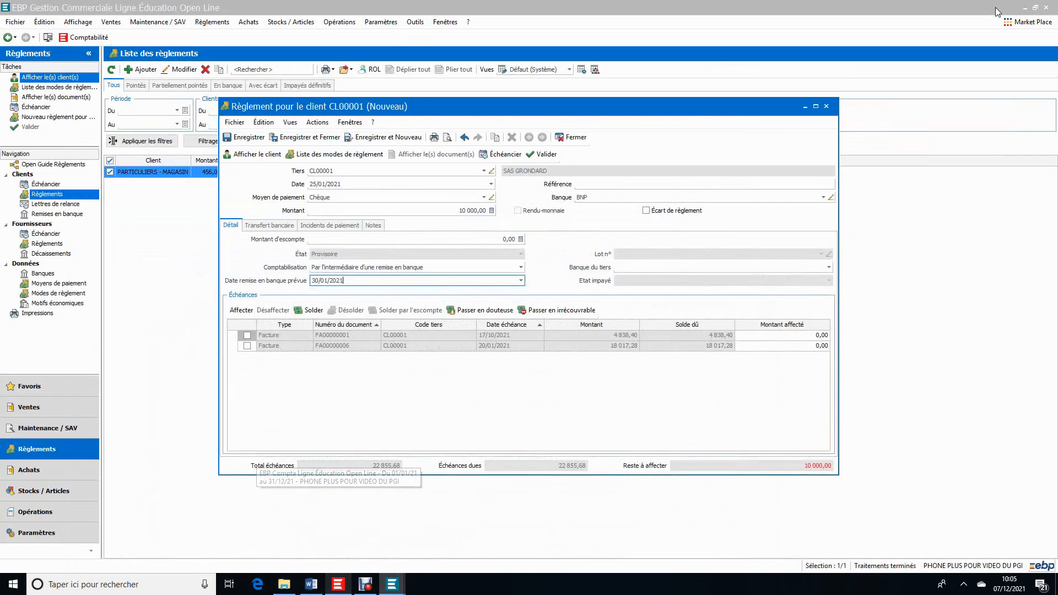
pyautogui.click(247, 336)
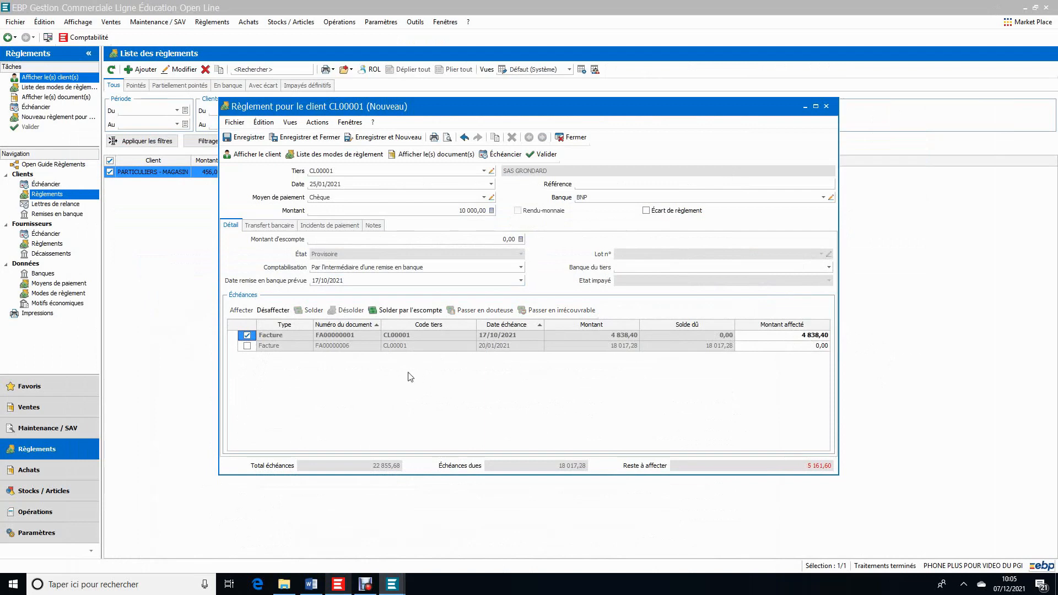
pyautogui.click(246, 346)
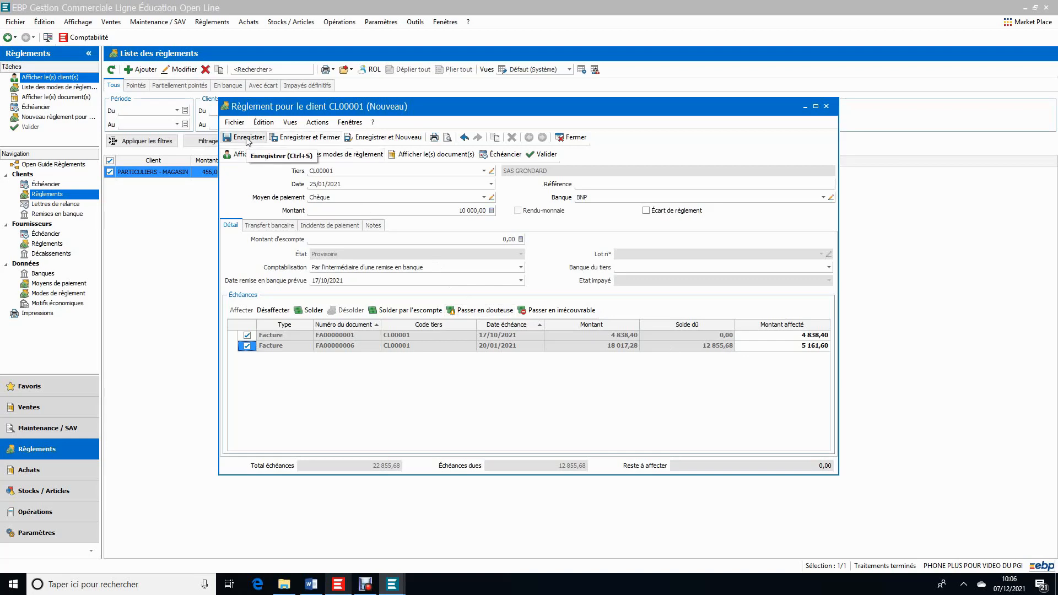
pyautogui.click(247, 140)
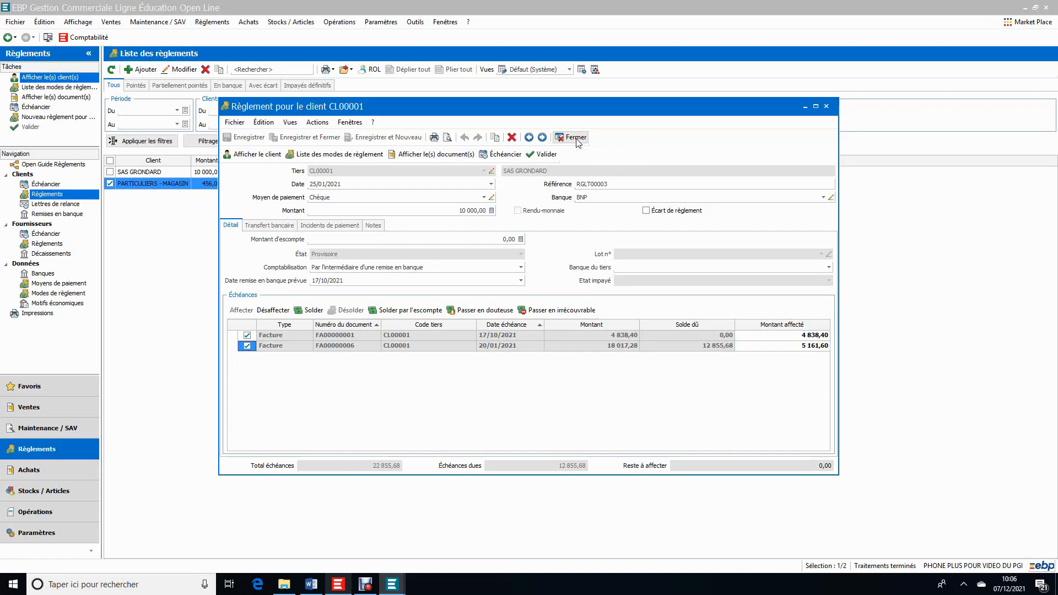
pyautogui.click(573, 137)
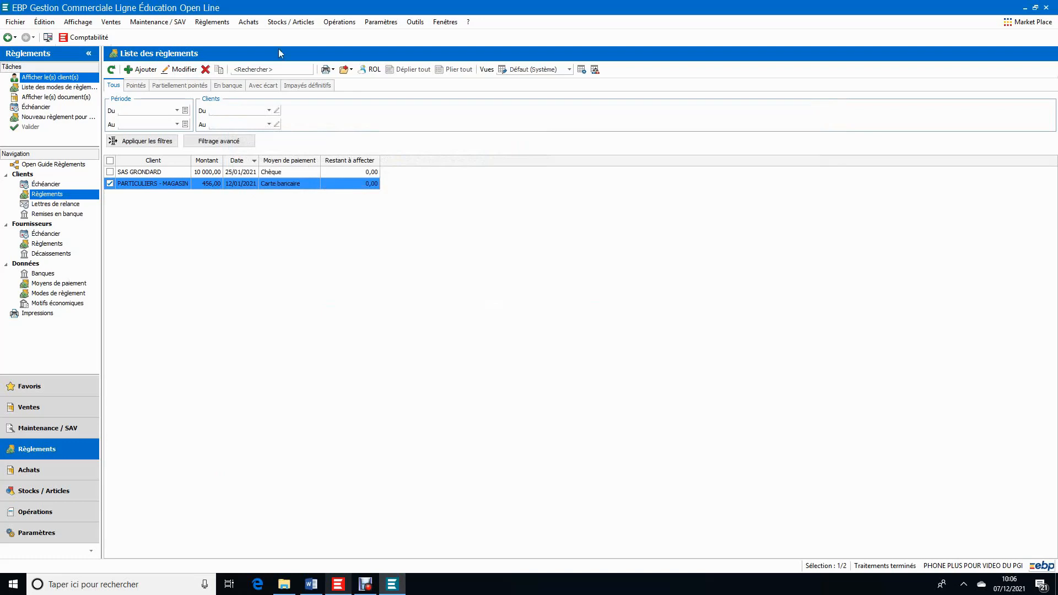
# Step: Create a new customer bank deposit (remise en banque) and set its date to 30/01/2021
pyautogui.click(210, 23)
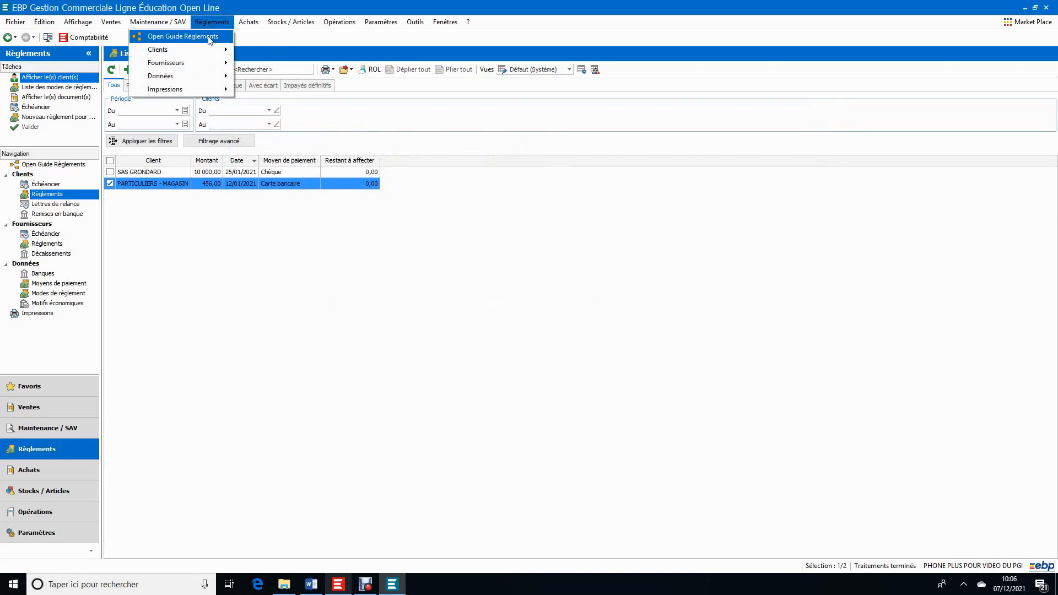
pyautogui.moveTo(209, 53)
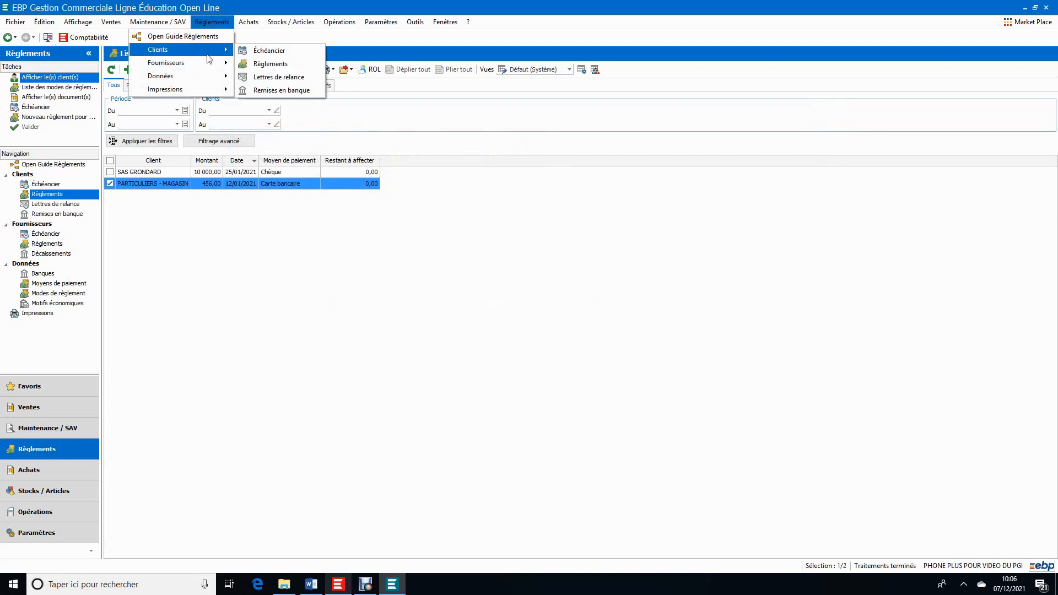
pyautogui.click(309, 94)
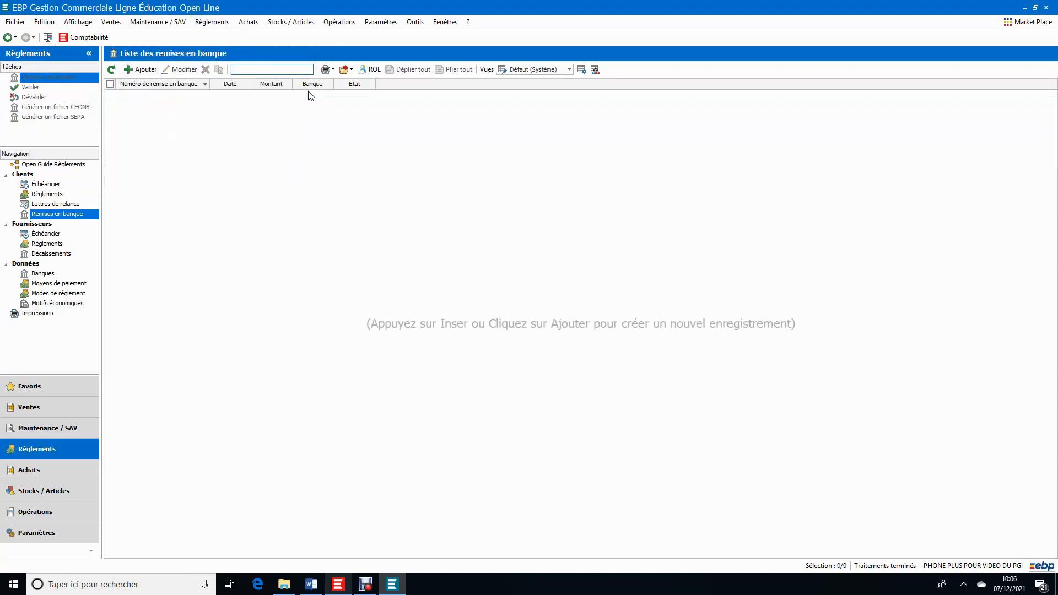
pyautogui.click(142, 75)
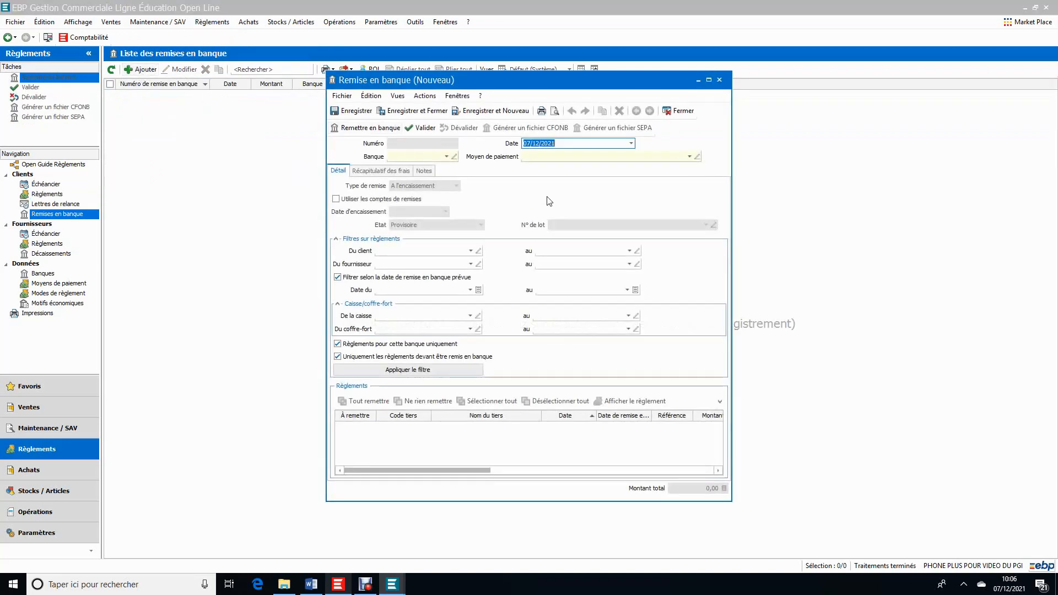
pyautogui.write('30/01/02')
pyautogui.write('2021')
# Step: Set the deposit's bank to BNP and its payment method to Chèque
pyautogui.click(446, 156)
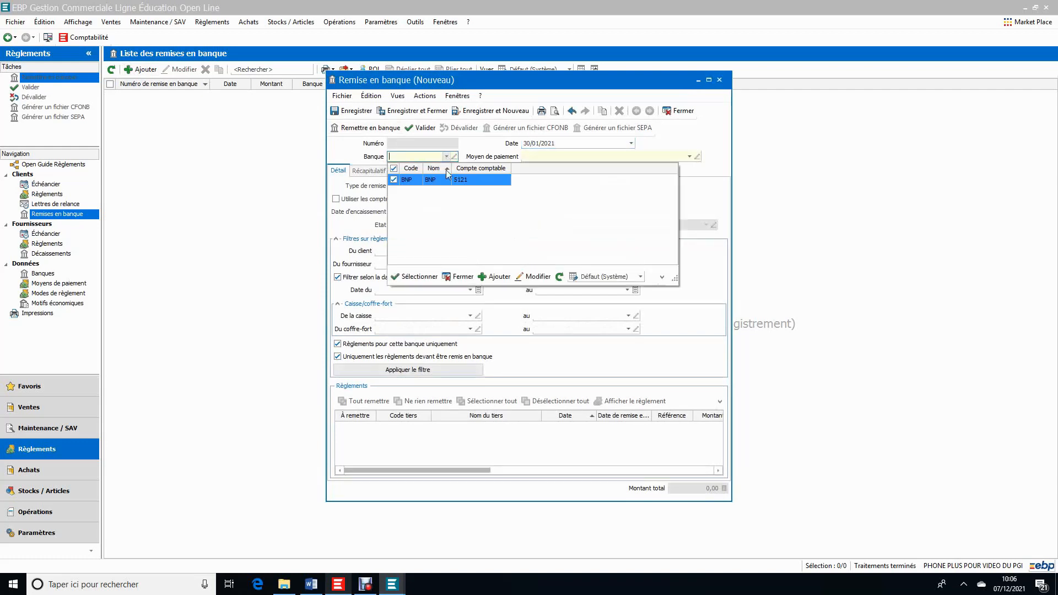
pyautogui.click(447, 180)
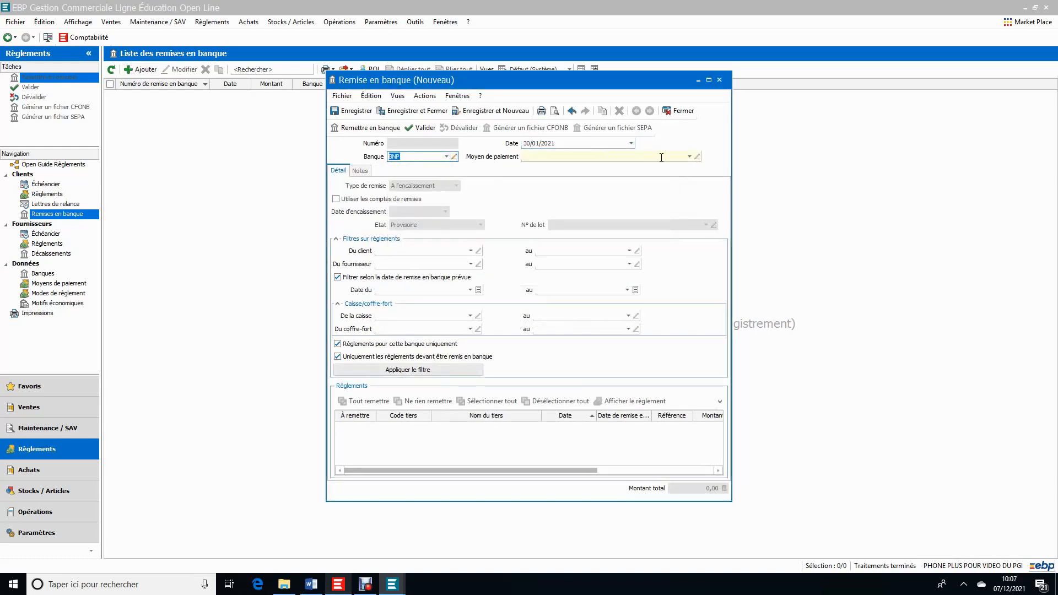
pyautogui.click(689, 158)
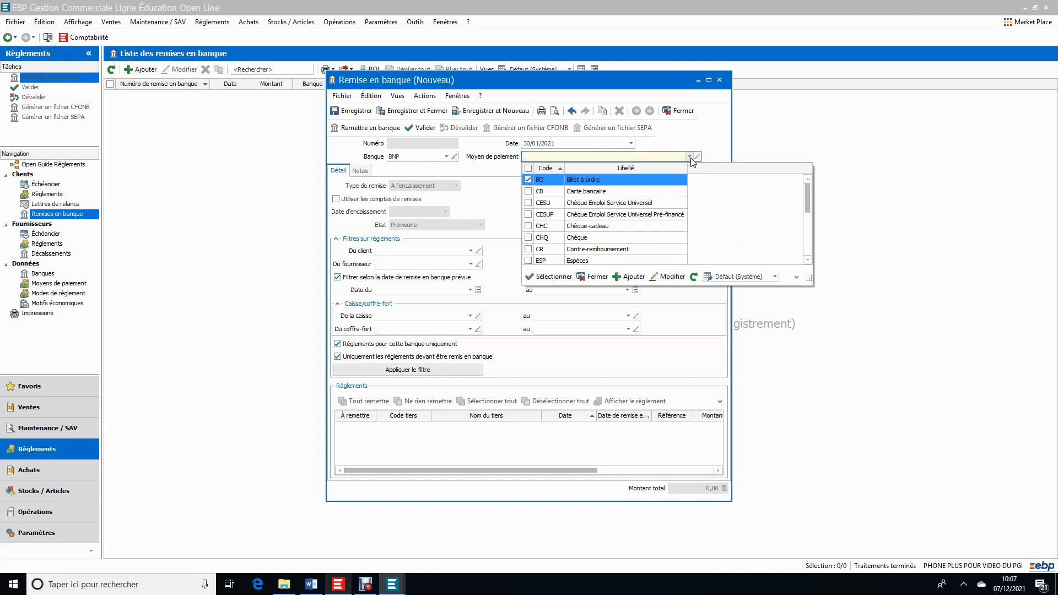
pyautogui.click(649, 238)
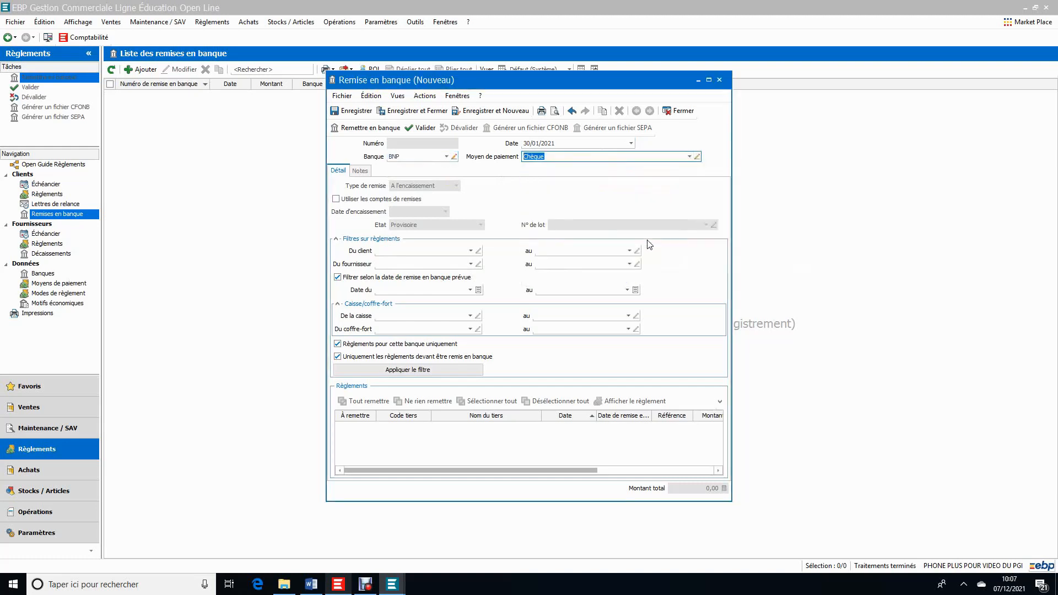
# Step: Apply the payment filter, include the SAS GRONDARD payment in the deposit, save it and remit it to the bank
pyautogui.click(458, 374)
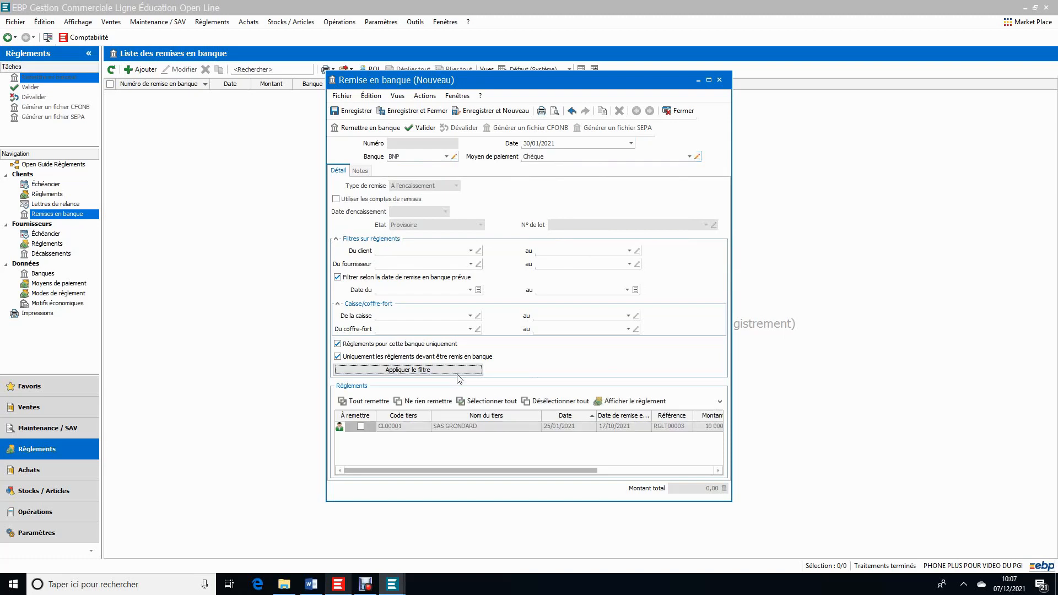
pyautogui.click(709, 80)
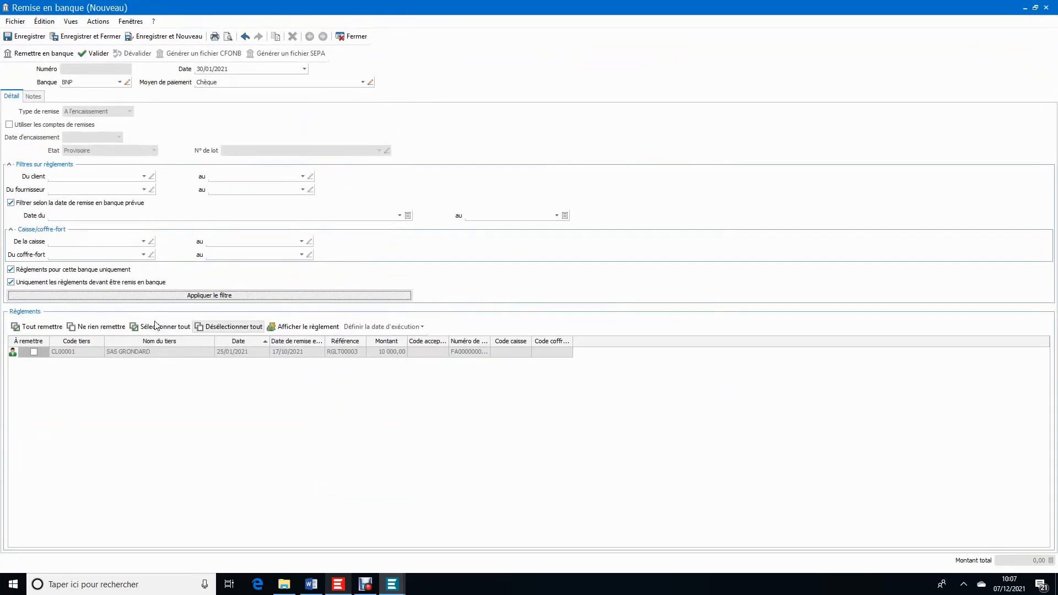
pyautogui.click(34, 355)
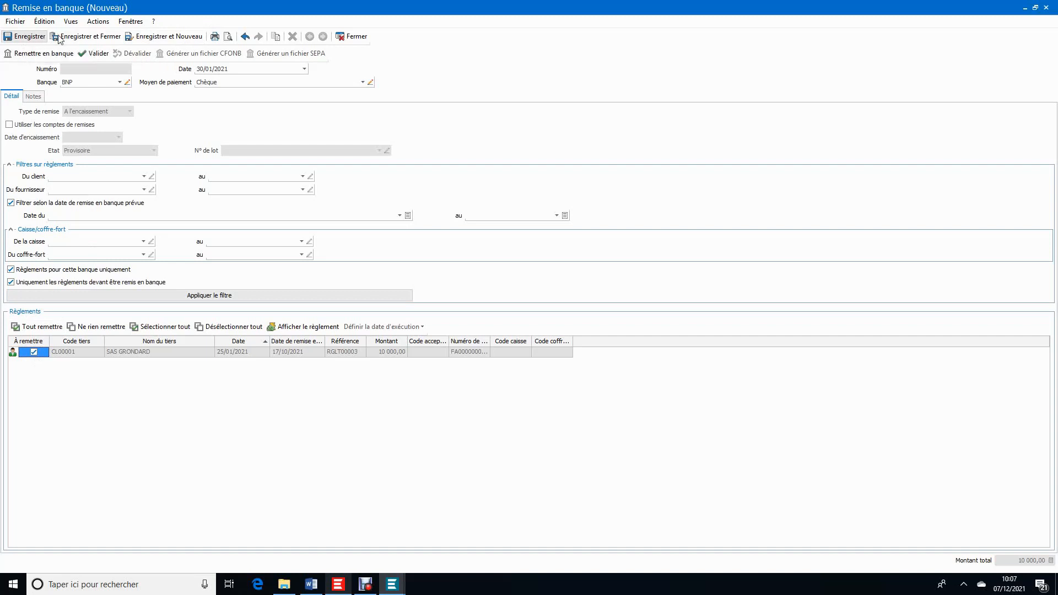
pyautogui.click(38, 39)
pyautogui.click(44, 56)
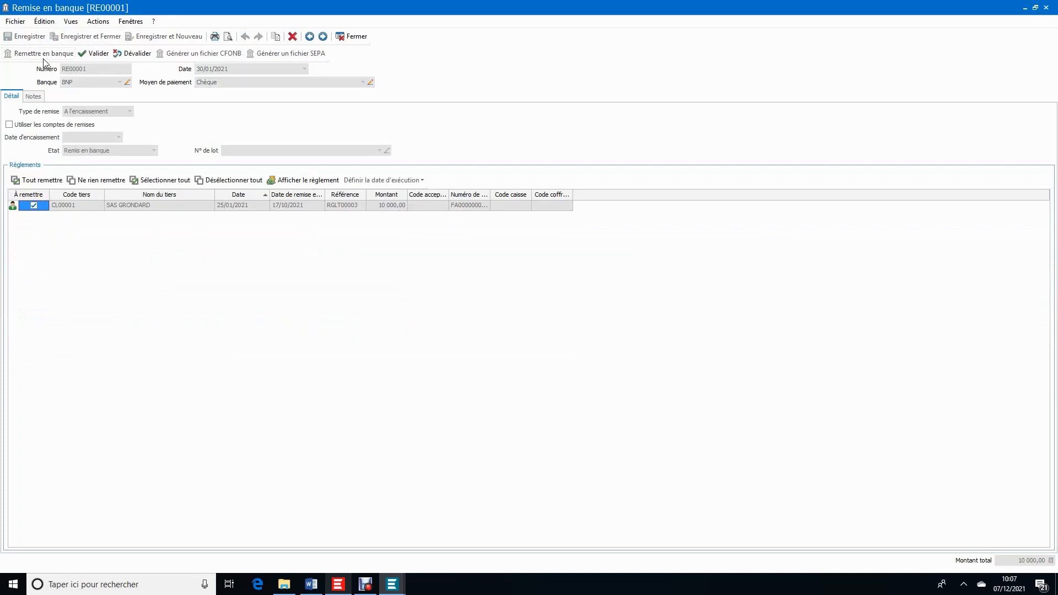
# Step: Validate the cheque deposit definitively and close it
pyautogui.click(99, 54)
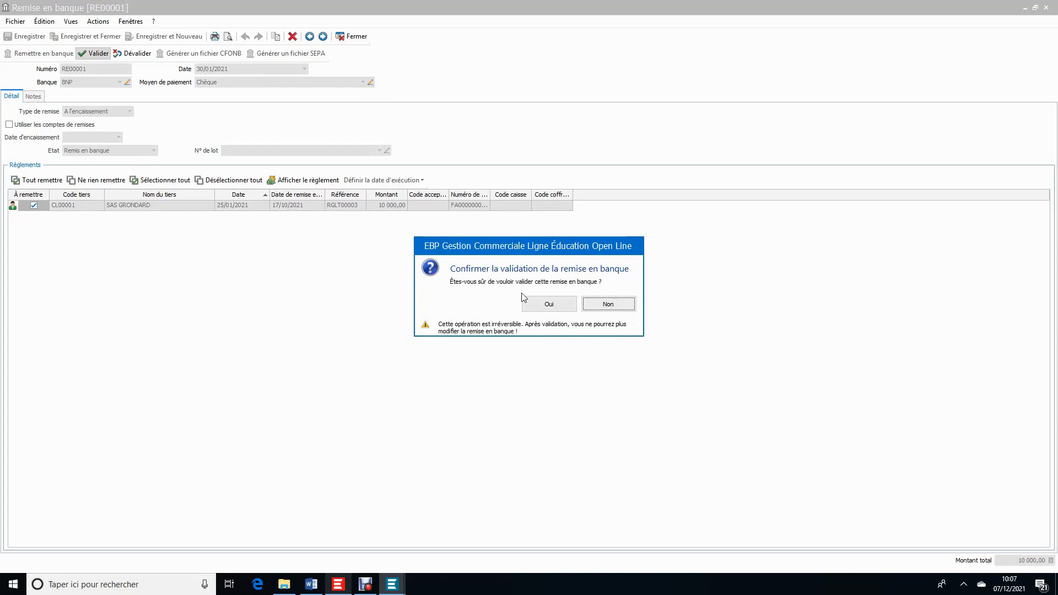
pyautogui.click(554, 306)
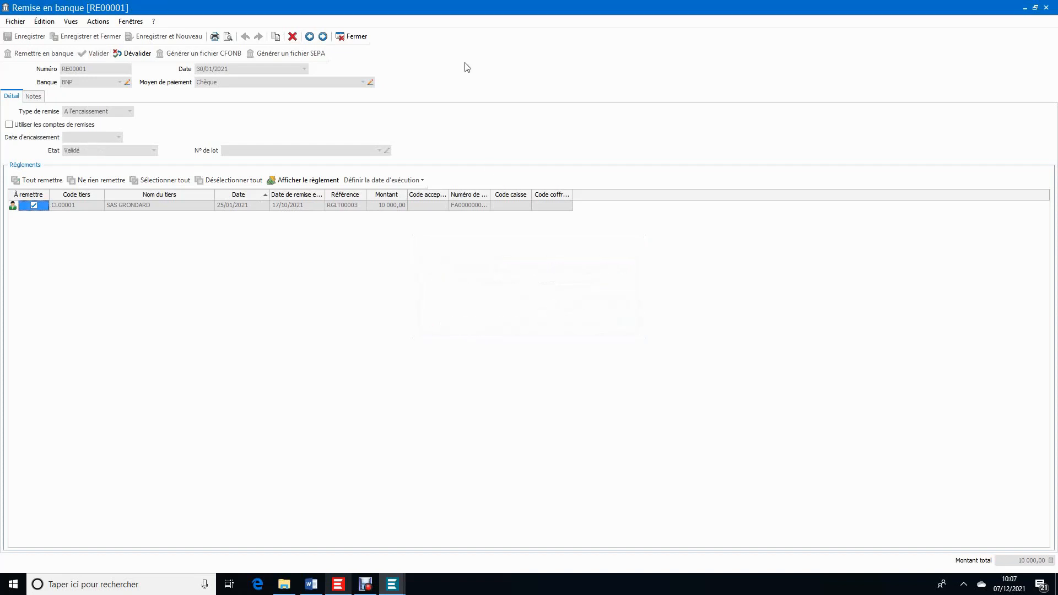
pyautogui.click(362, 39)
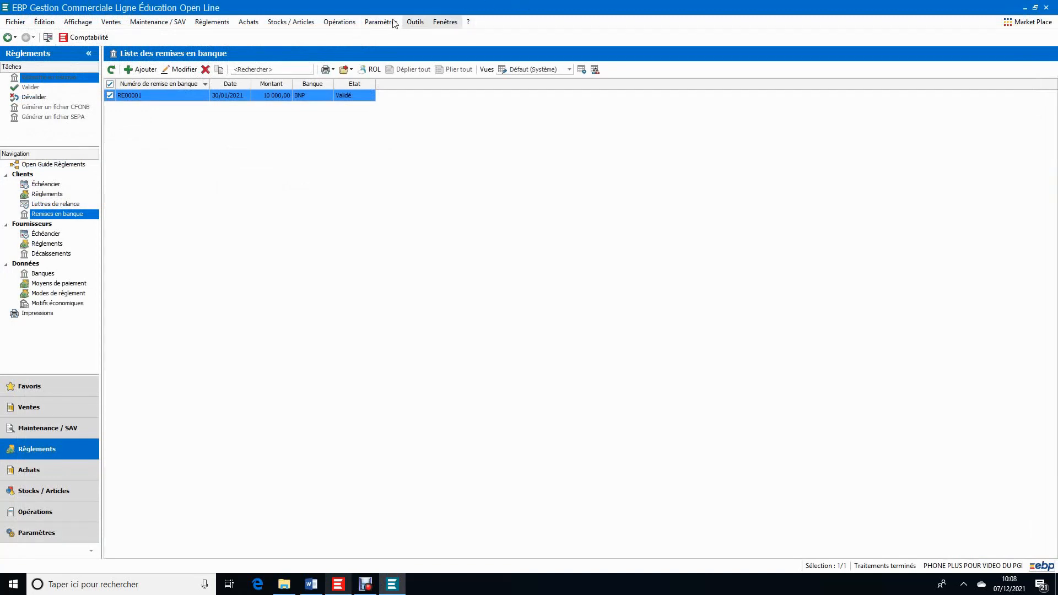
# Step: Start an accounting transfer restricted to "Règlements, remises en banque et décaissements", excluding sales, purchases, stock and due-date updates
pyautogui.click(346, 22)
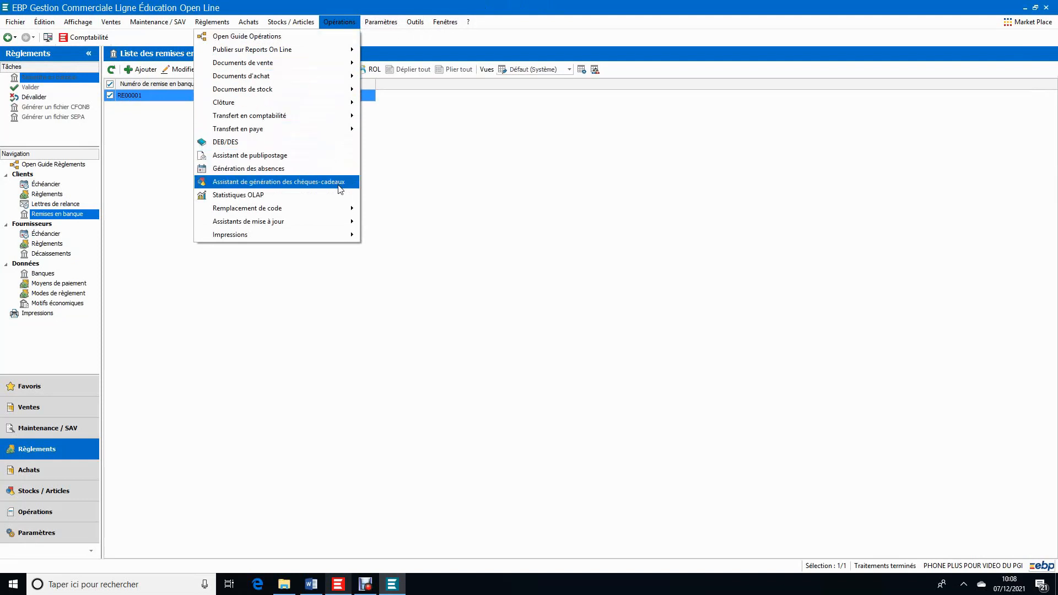
pyautogui.moveTo(340, 117)
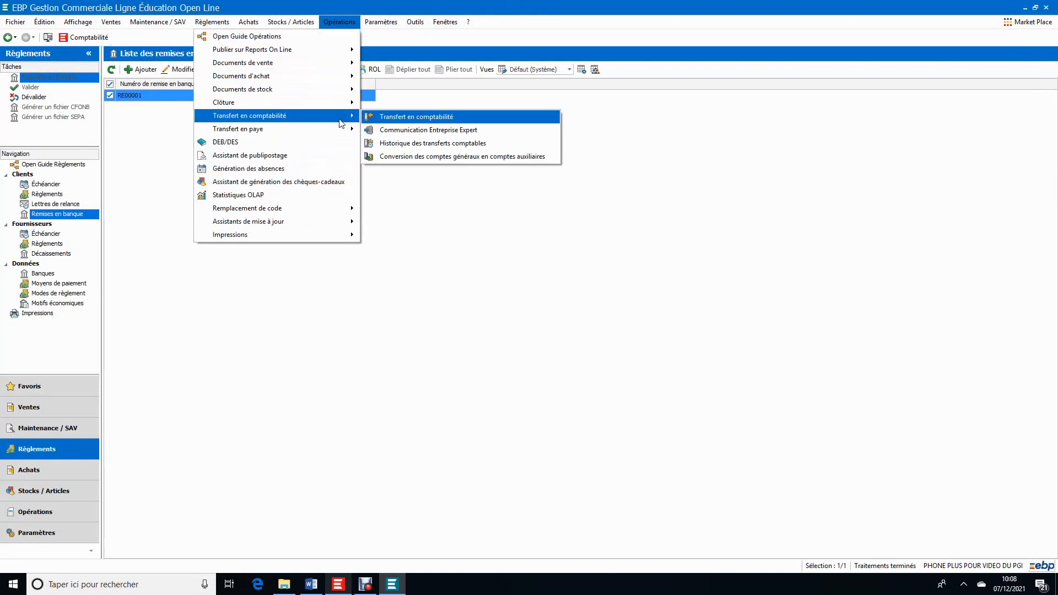
pyautogui.click(425, 117)
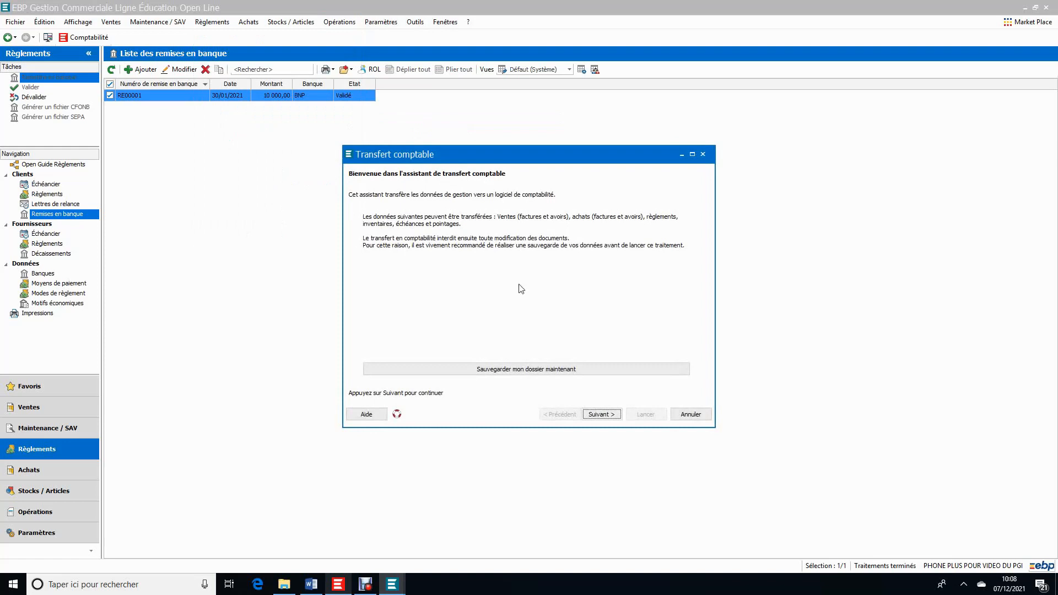
pyautogui.click(615, 419)
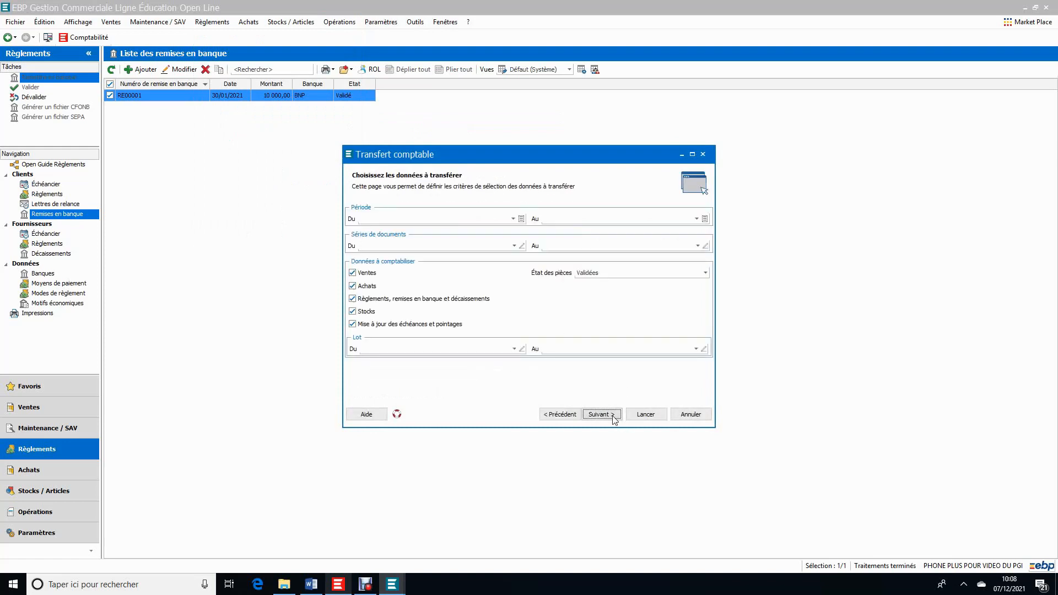
pyautogui.click(353, 273)
pyautogui.click(355, 287)
pyautogui.click(354, 312)
pyautogui.click(353, 325)
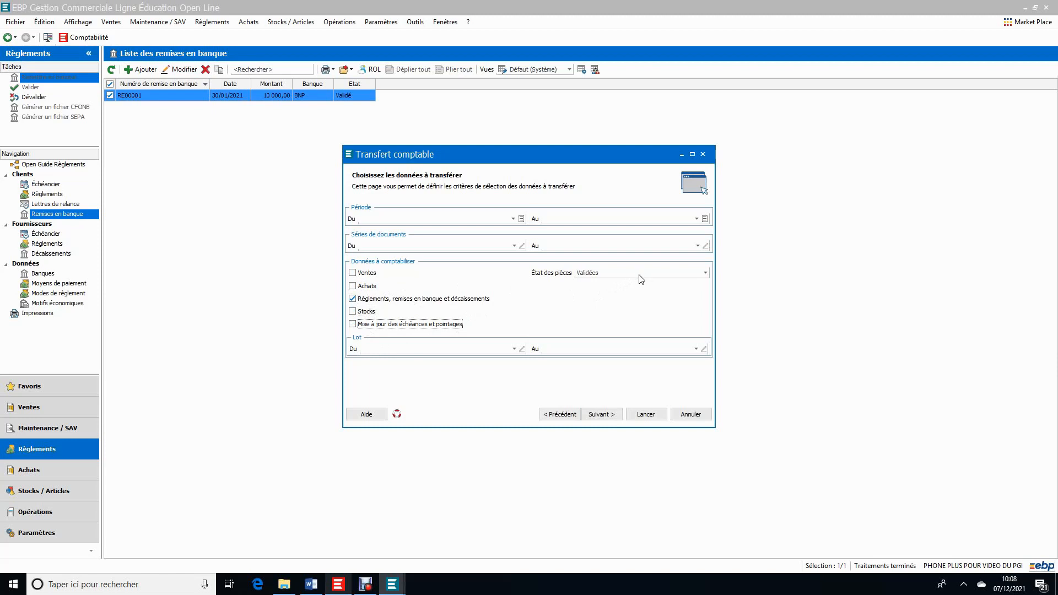
# Step: Run the accounting transfer of bank deposit RE00001 in Direct exchange format and close the assistant
pyautogui.click(608, 419)
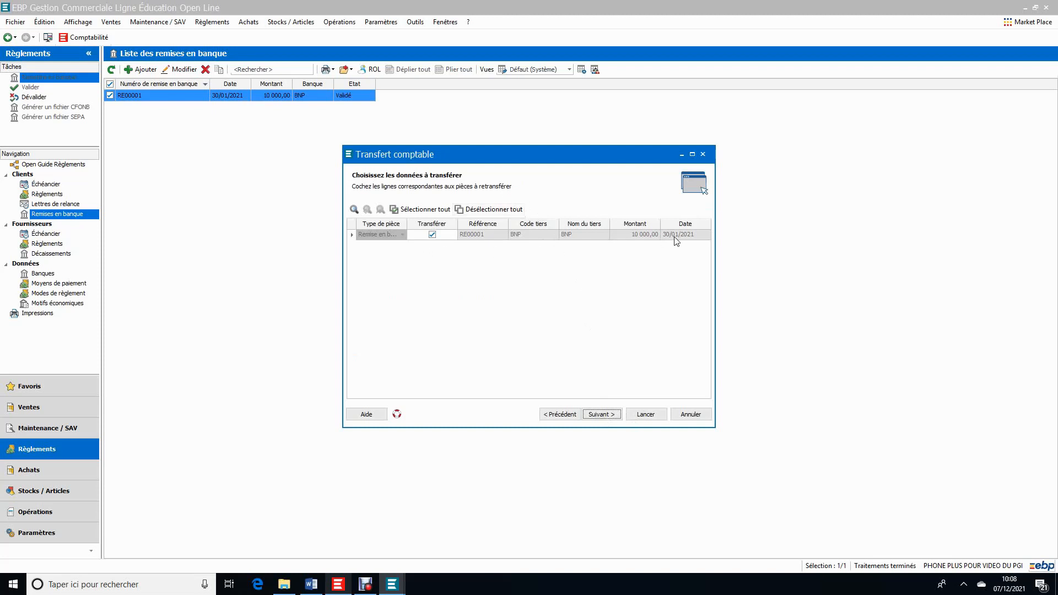
pyautogui.click(606, 416)
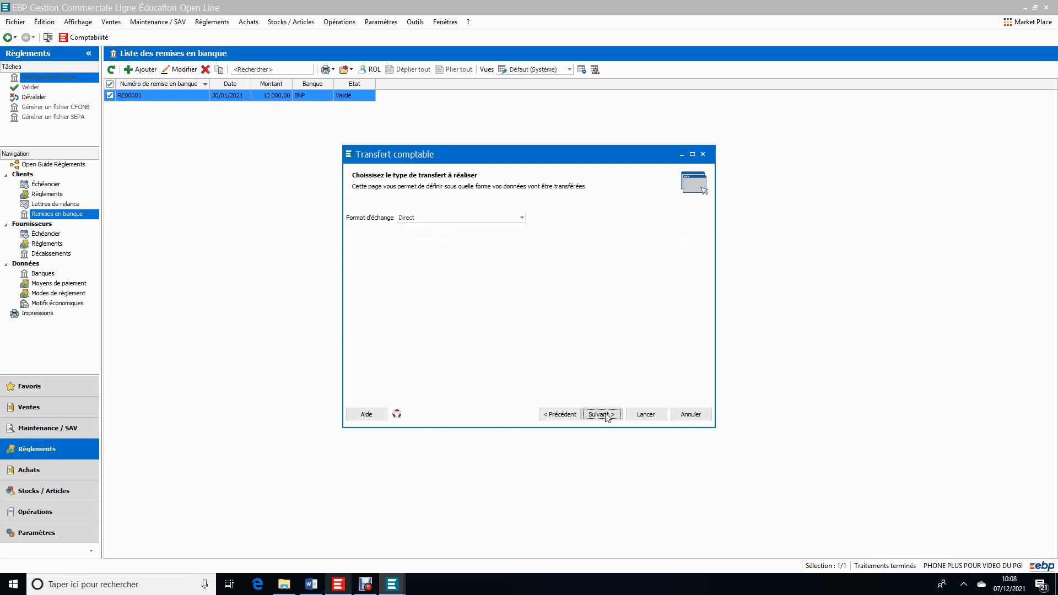
pyautogui.click(607, 416)
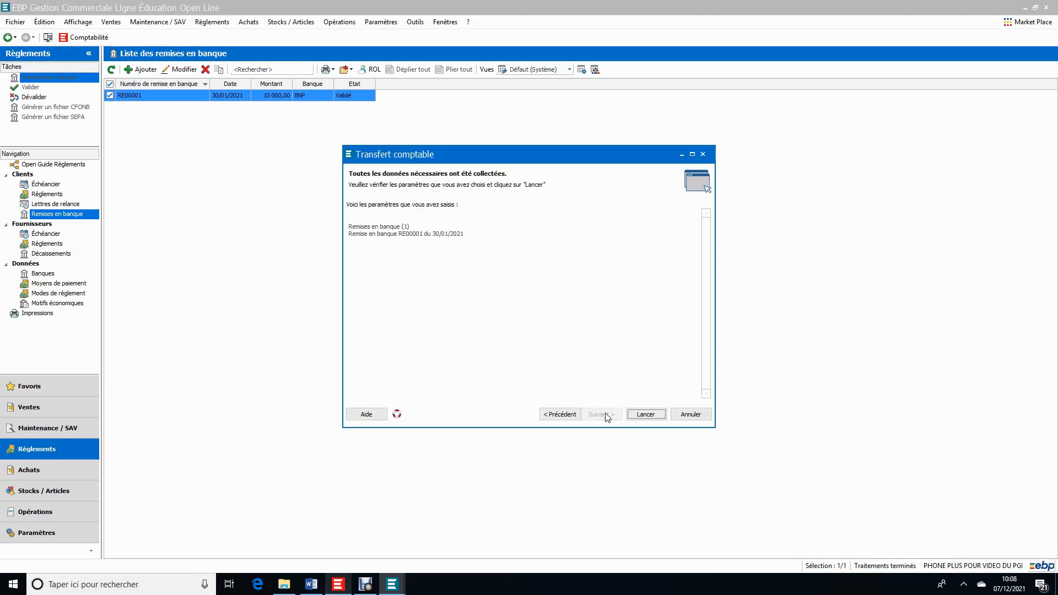
pyautogui.click(648, 416)
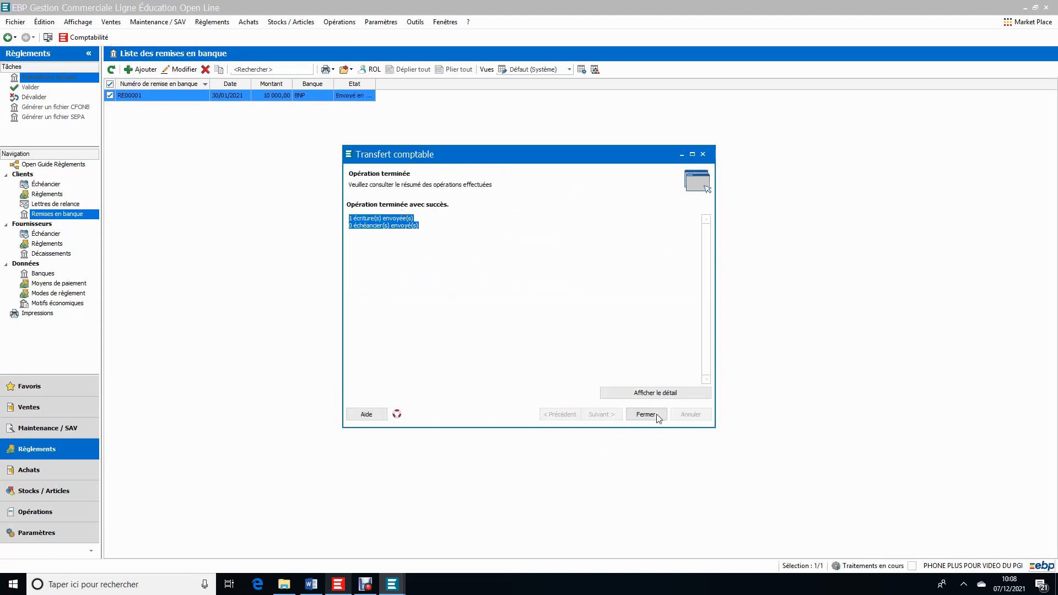
pyautogui.click(655, 416)
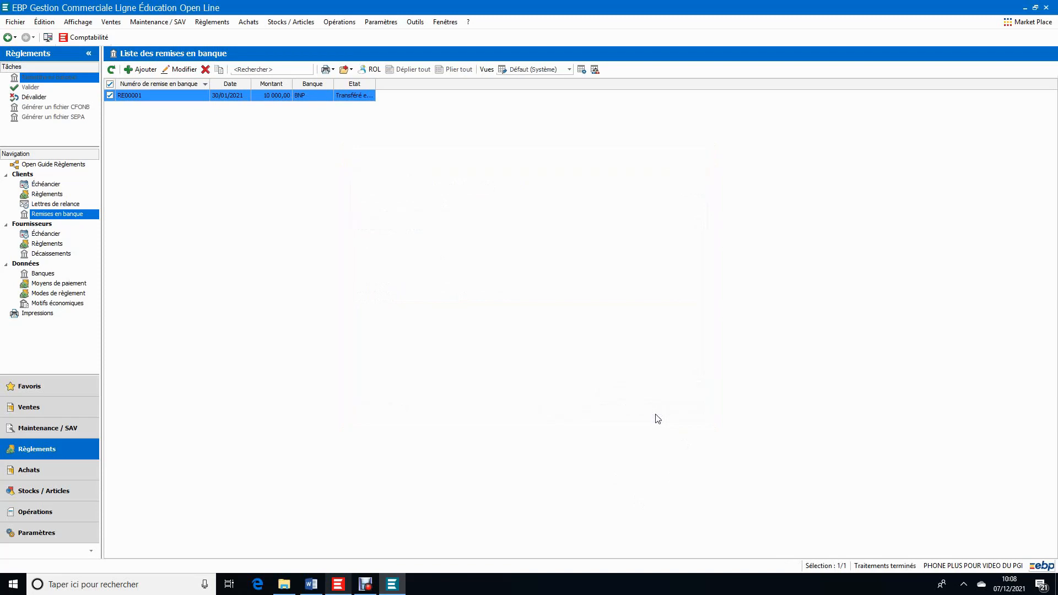
# Step: Switch to EBP Compta and open the January 2021 BP journal to check the transferred deposit entry
pyautogui.click(98, 37)
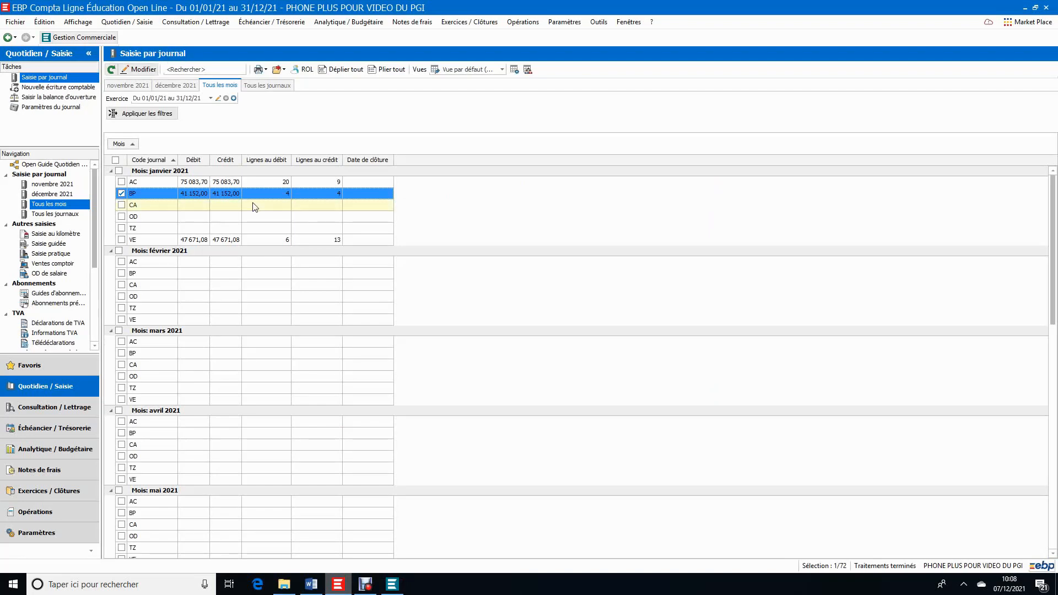
pyautogui.doubleClick(222, 197)
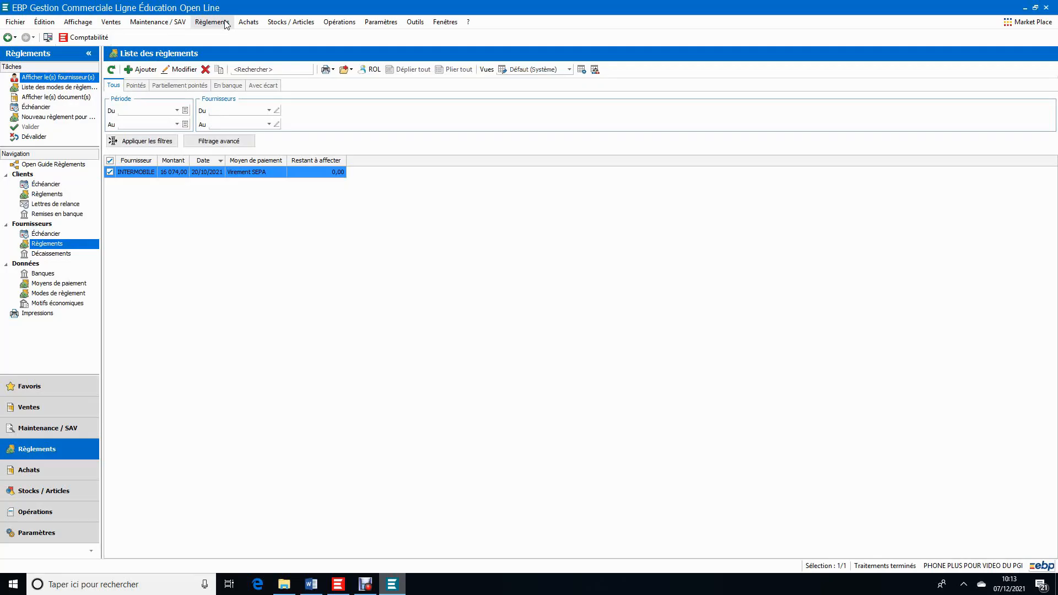
# Step: Open the supplier payments list and create a new supplier payment
pyautogui.click(224, 22)
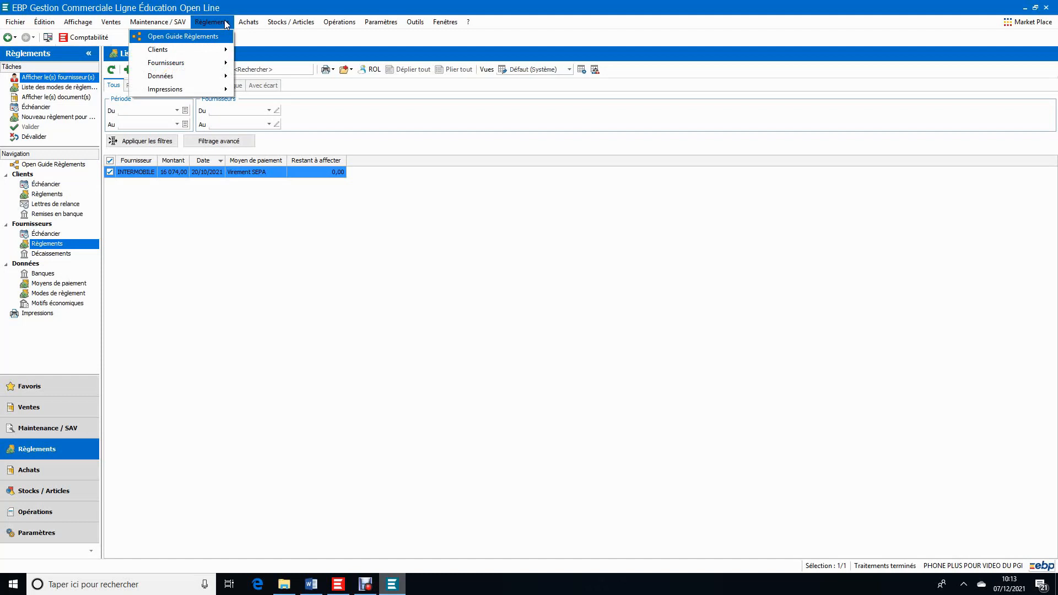
pyautogui.moveTo(218, 64)
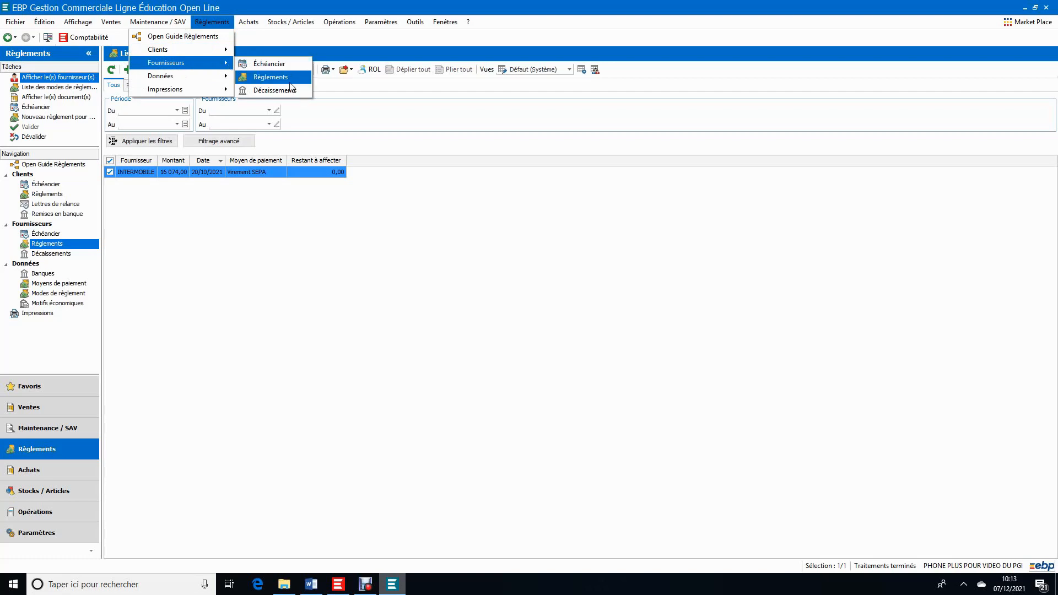
pyautogui.click(271, 77)
pyautogui.click(142, 70)
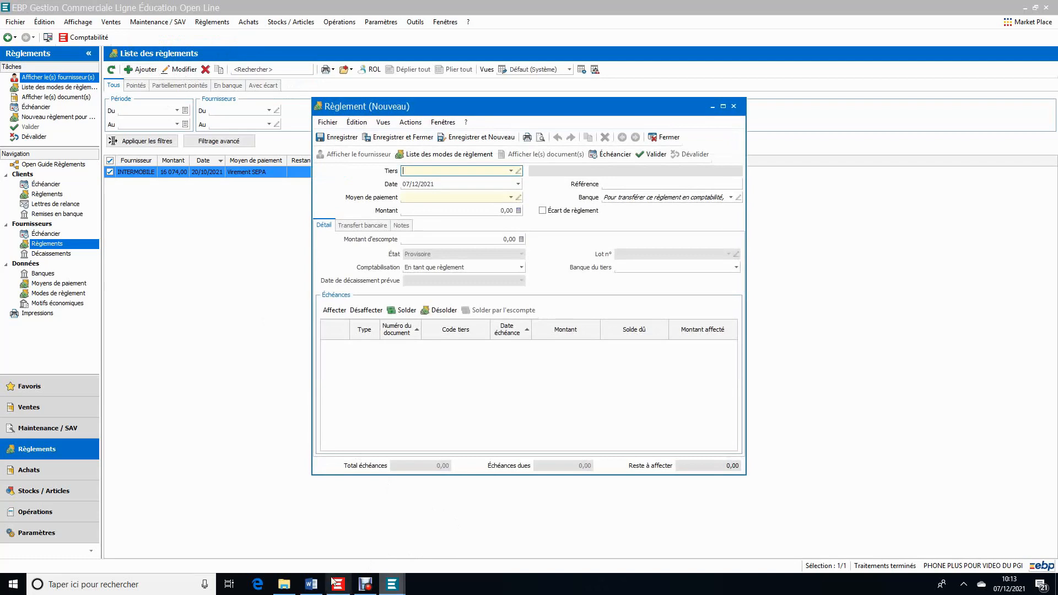
# Step: Read the SYSTEMS direct debit instruction in the Word case document and set SYSTEMS (FR00002) as the new payment's supplier
pyautogui.click(312, 587)
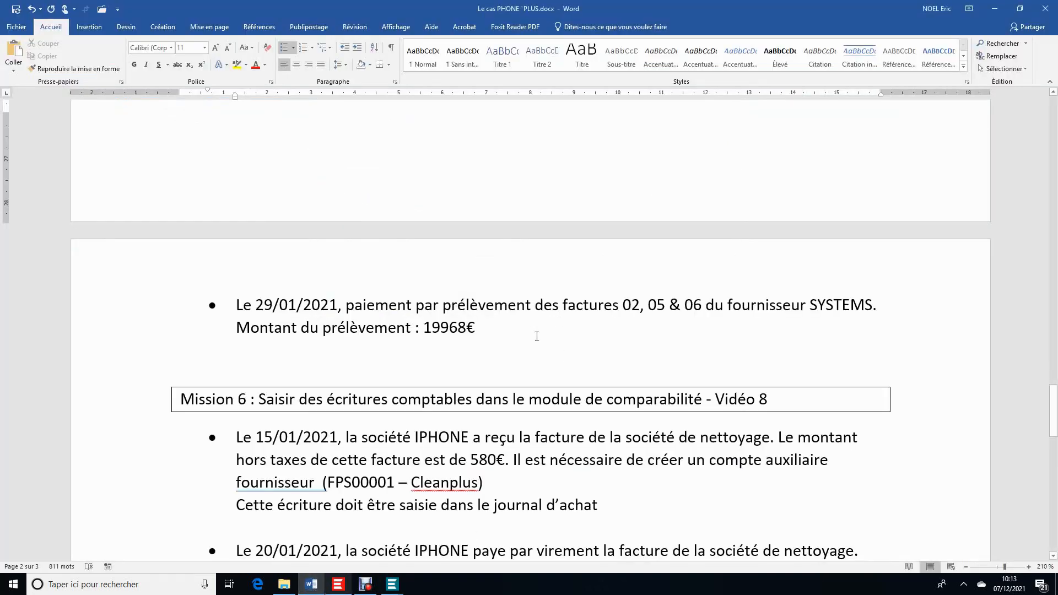
pyautogui.moveTo(537, 336); pyautogui.dragTo(215, 309)
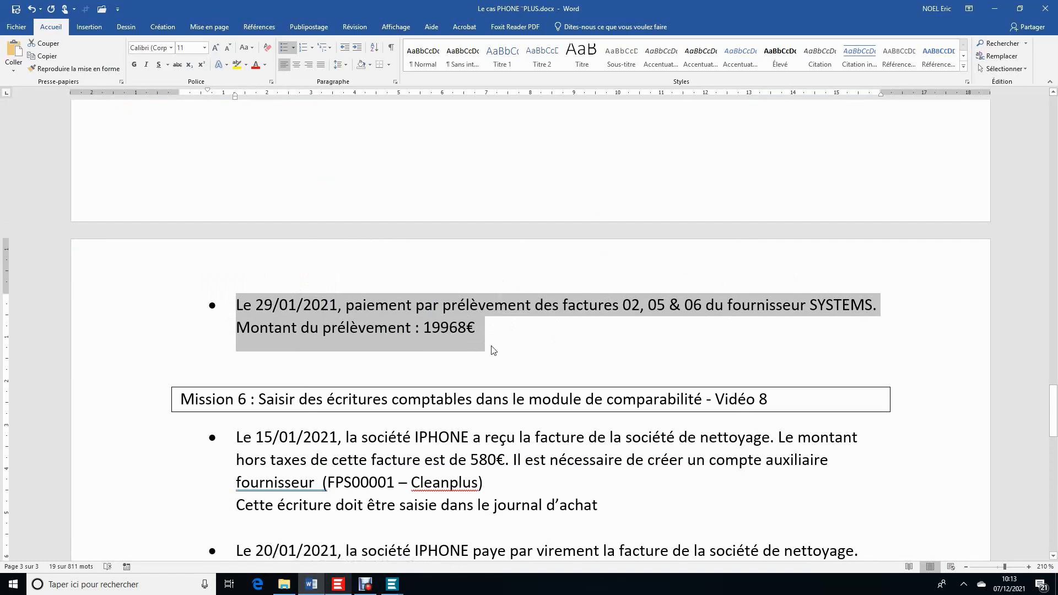
pyautogui.click(396, 589)
pyautogui.click(467, 549)
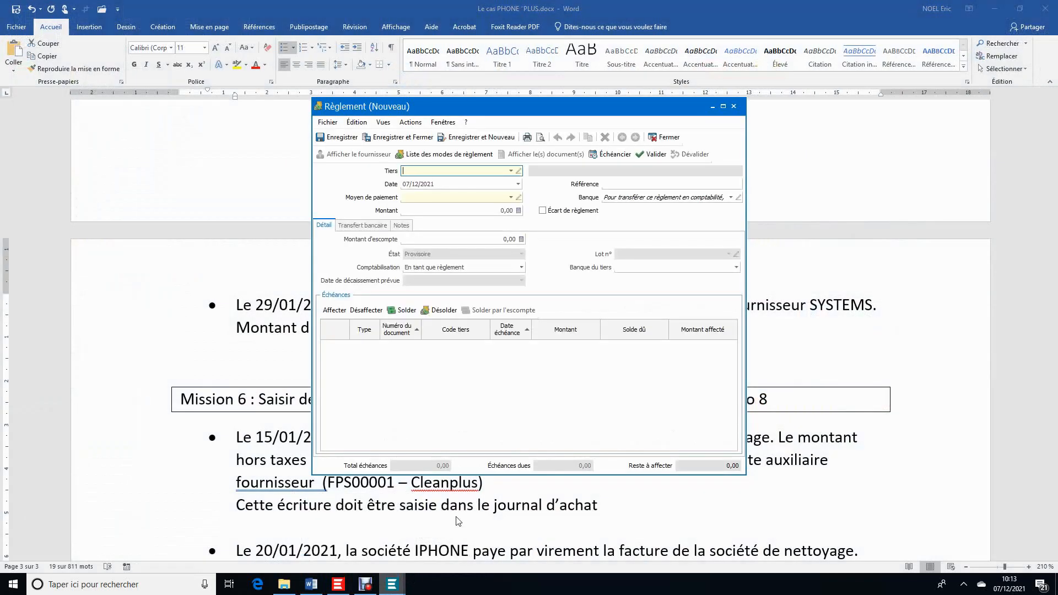
pyautogui.click(511, 171)
pyautogui.click(490, 210)
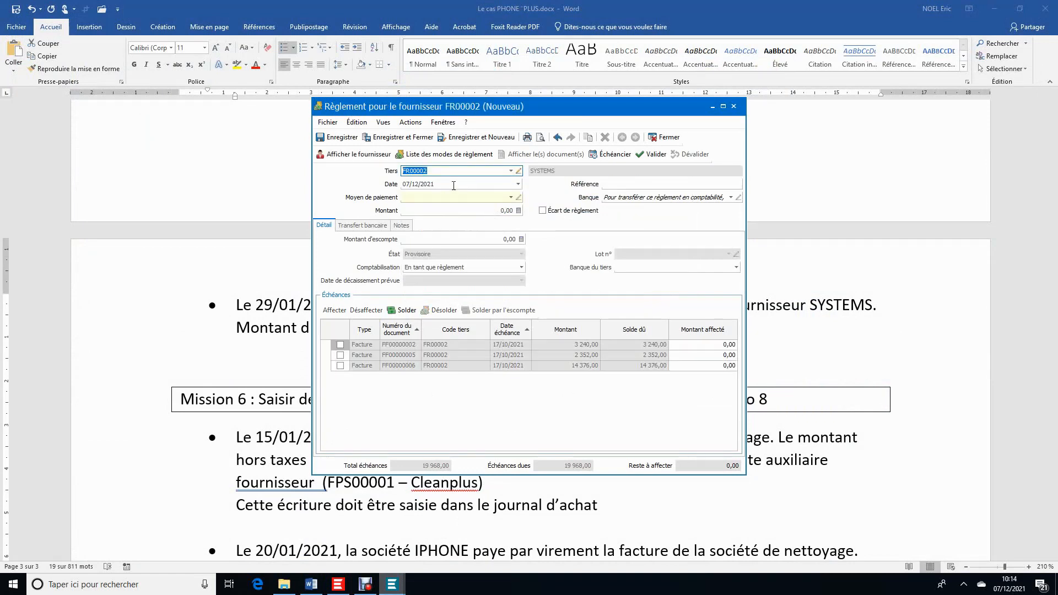
# Step: Check the SYSTEMS direct debit instruction in the Word case document and set the supplier payment's date to 29/01/2021
pyautogui.click(311, 585)
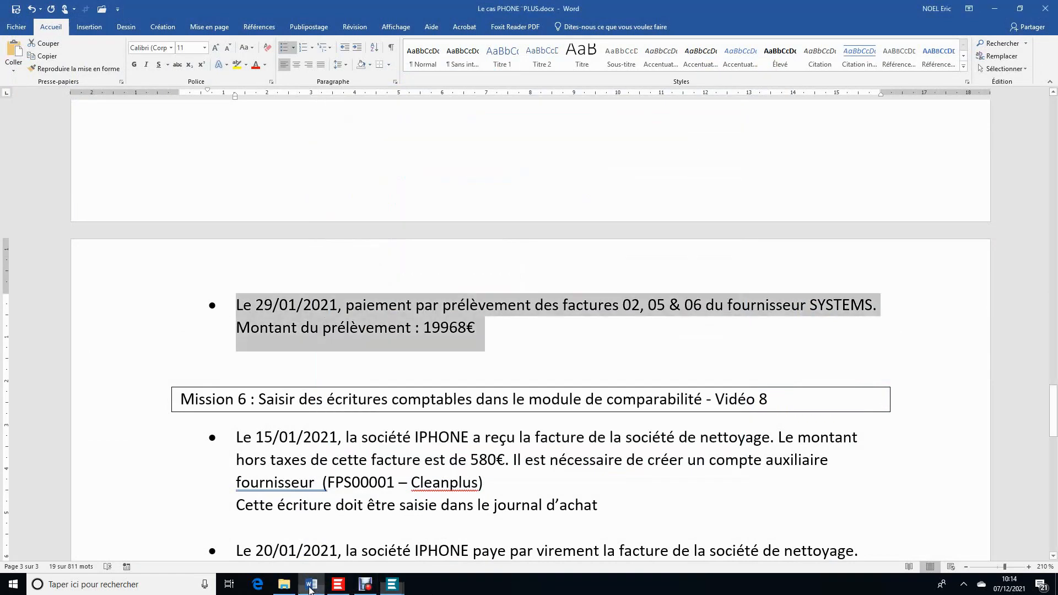
pyautogui.click(309, 587)
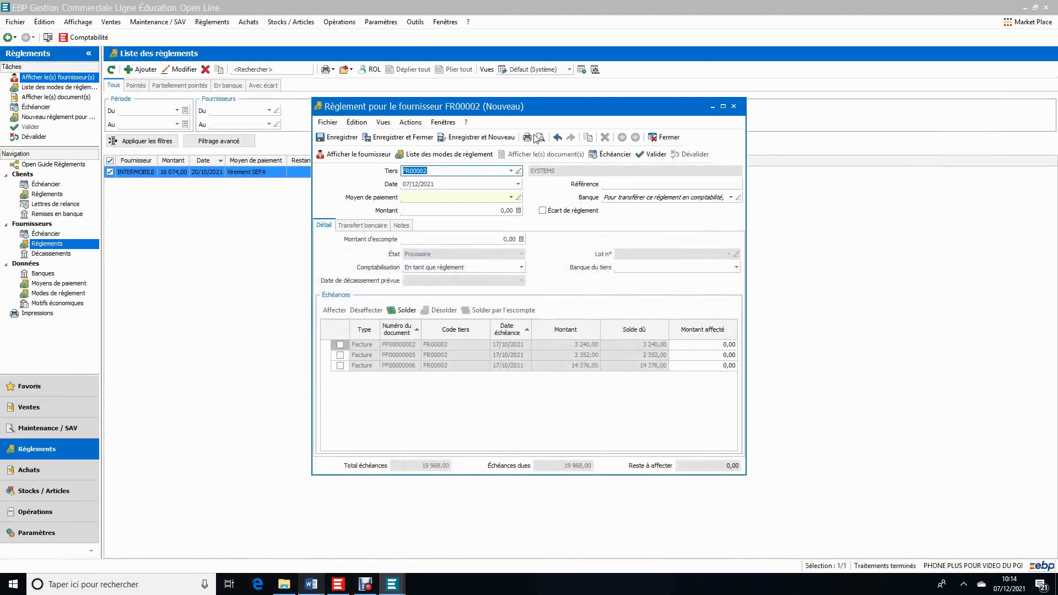
pyautogui.press('Tab')
pyautogui.write('29/01/2021')
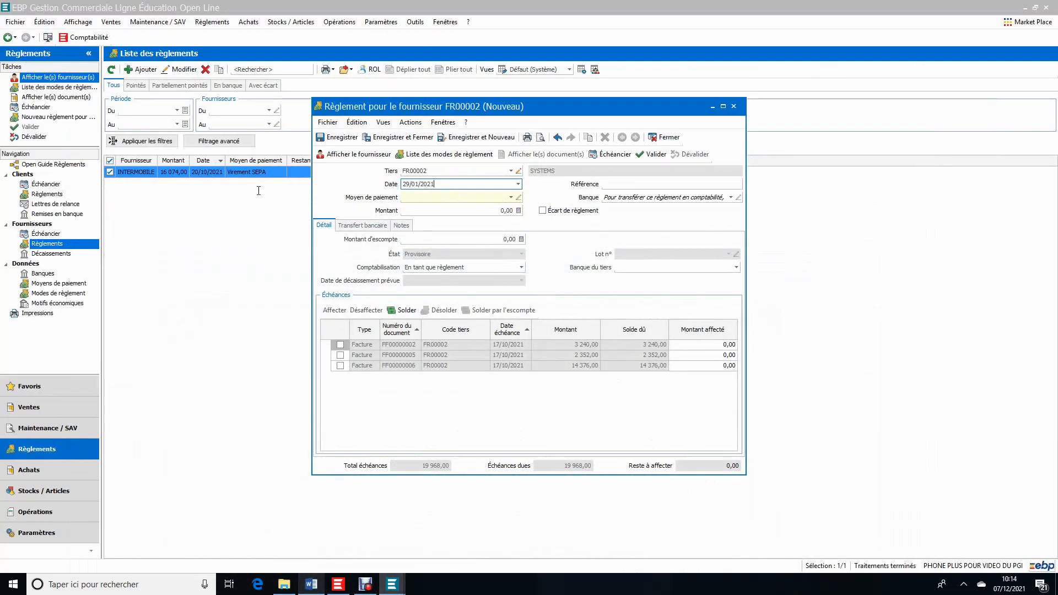
# Step: Choose BNP as the payment's bank and Prélèvement SEPA as its means of payment
pyautogui.click(731, 197)
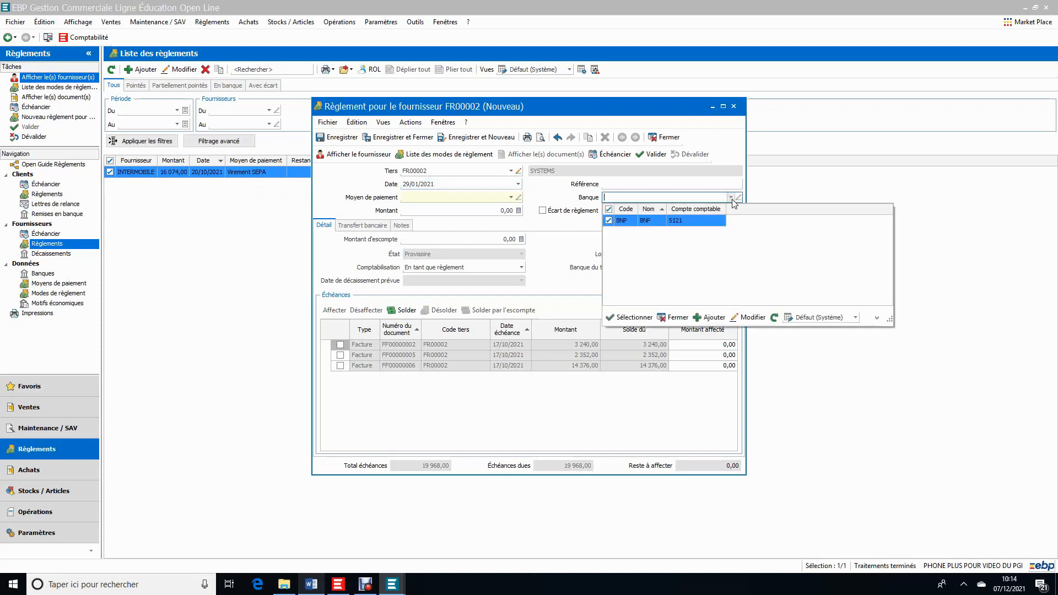
pyautogui.click(699, 223)
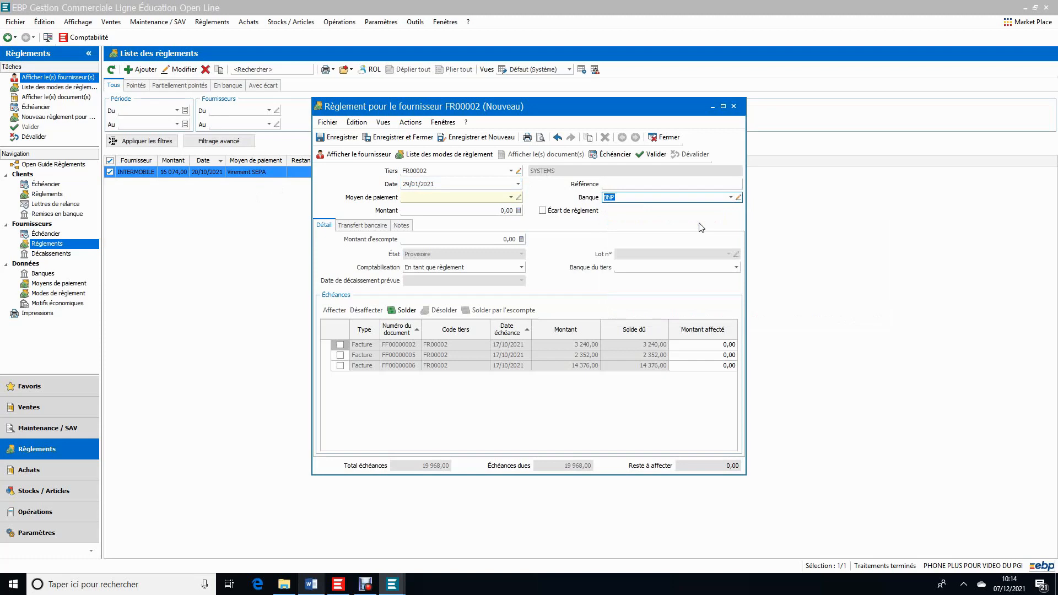
pyautogui.click(511, 197)
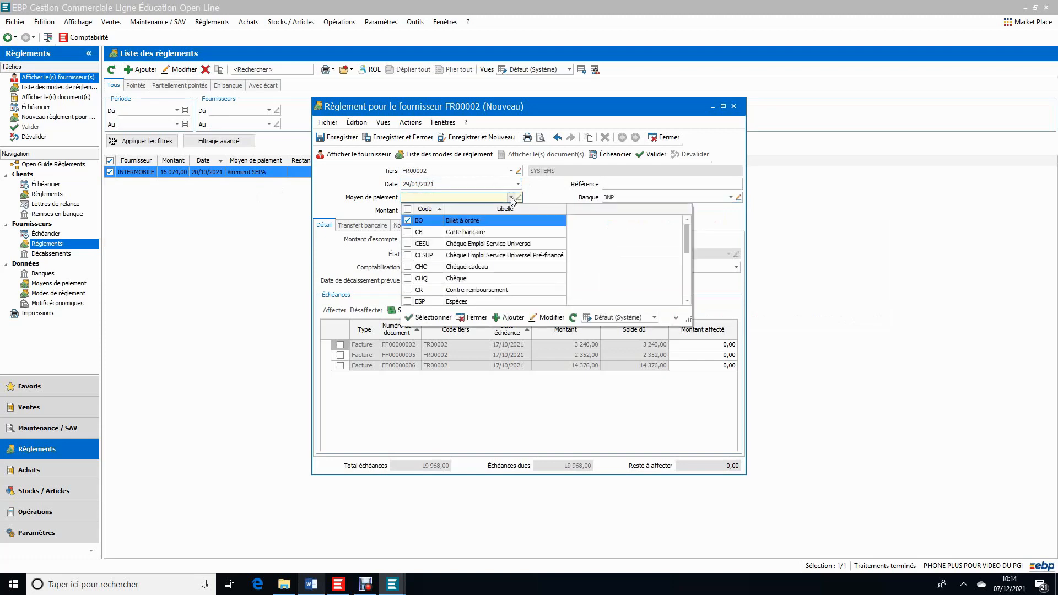
pyautogui.moveTo(687, 239); pyautogui.dragTo(690, 301)
pyautogui.click(539, 225)
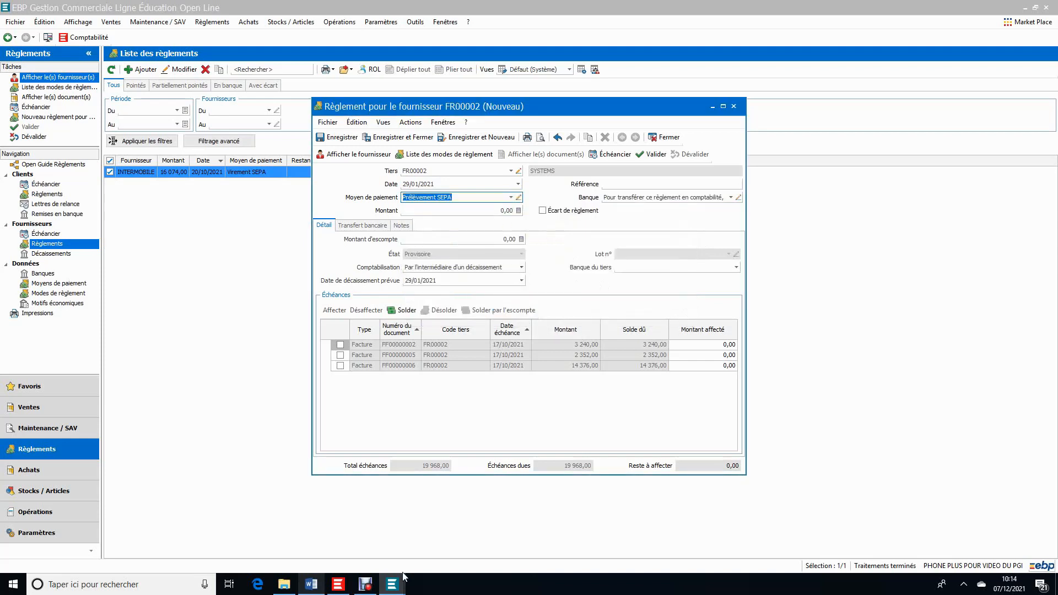
# Step: Check the debit amount in the Word case document and set the payment amount to 19968
pyautogui.click(312, 586)
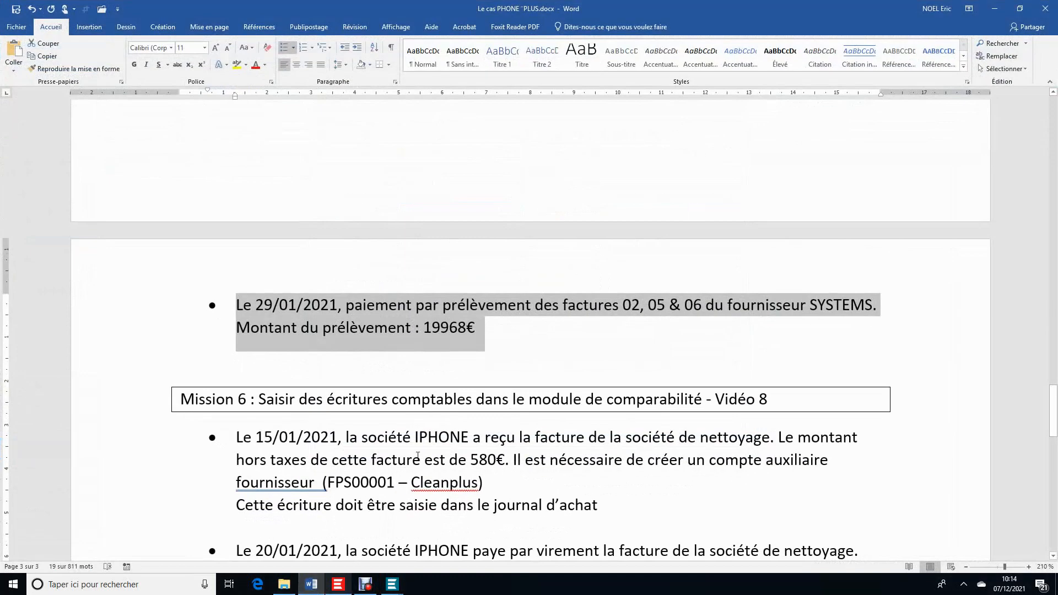
pyautogui.moveTo(424, 327); pyautogui.dragTo(494, 324)
pyautogui.click(994, 8)
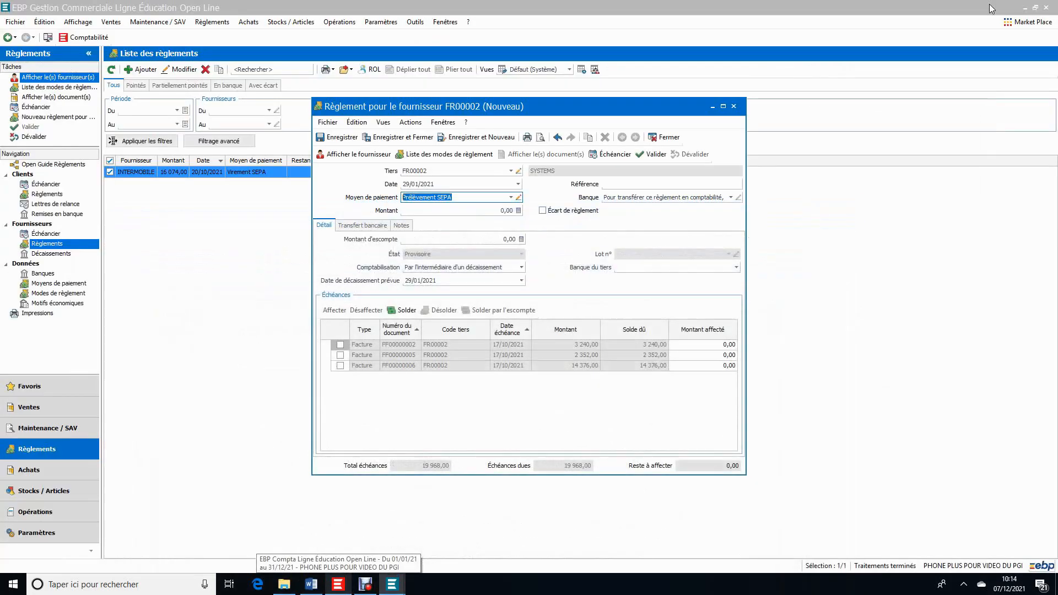
pyautogui.click(490, 210)
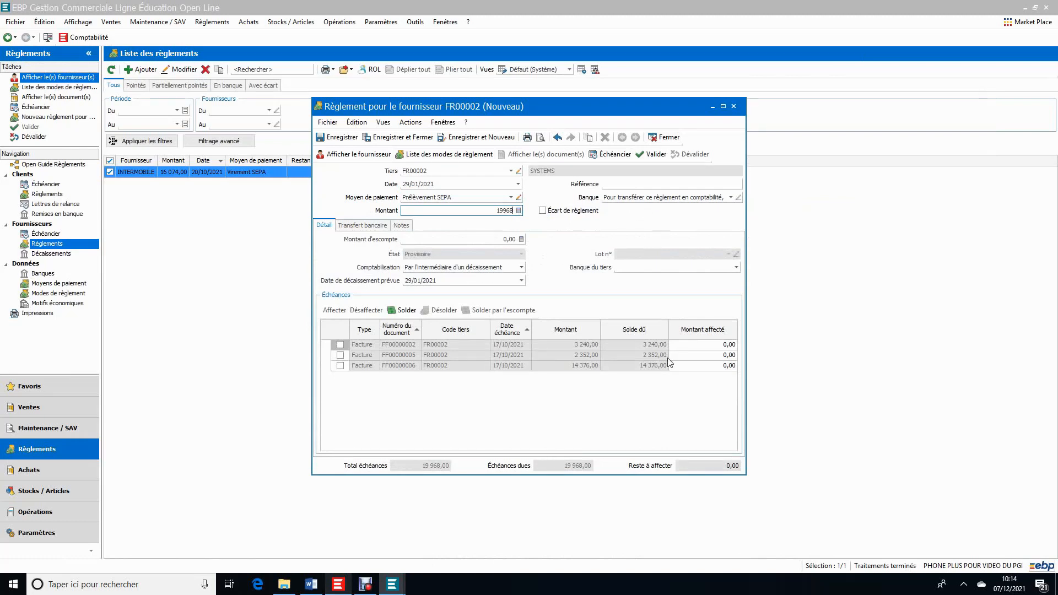
# Step: Check the invoices named in the Word document, allocate the payment to invoices FF00000002, FF00000005 and FF00000006, and save it
pyautogui.click(309, 587)
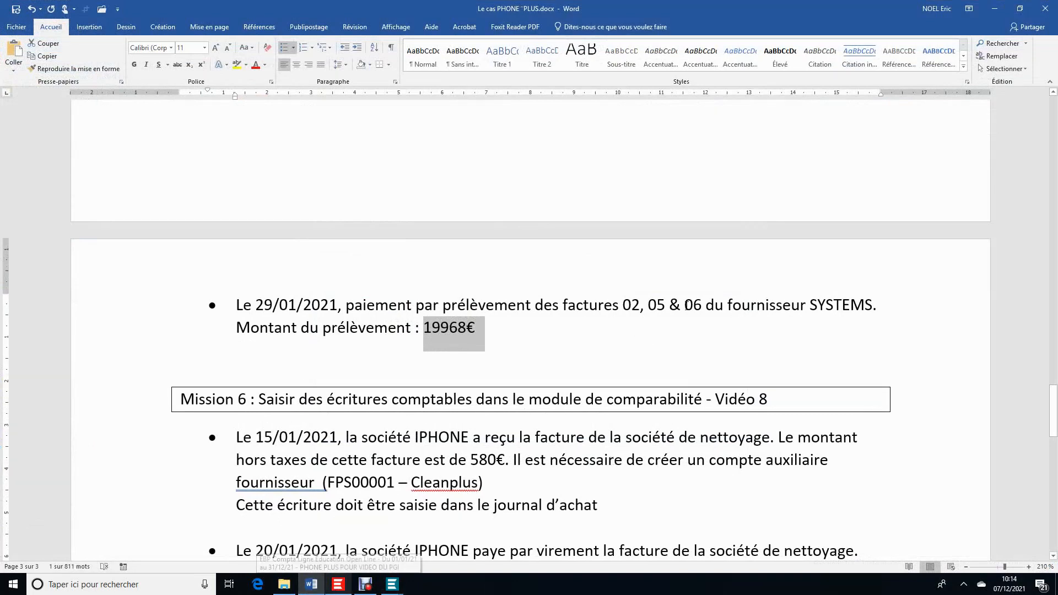
pyautogui.click(995, 9)
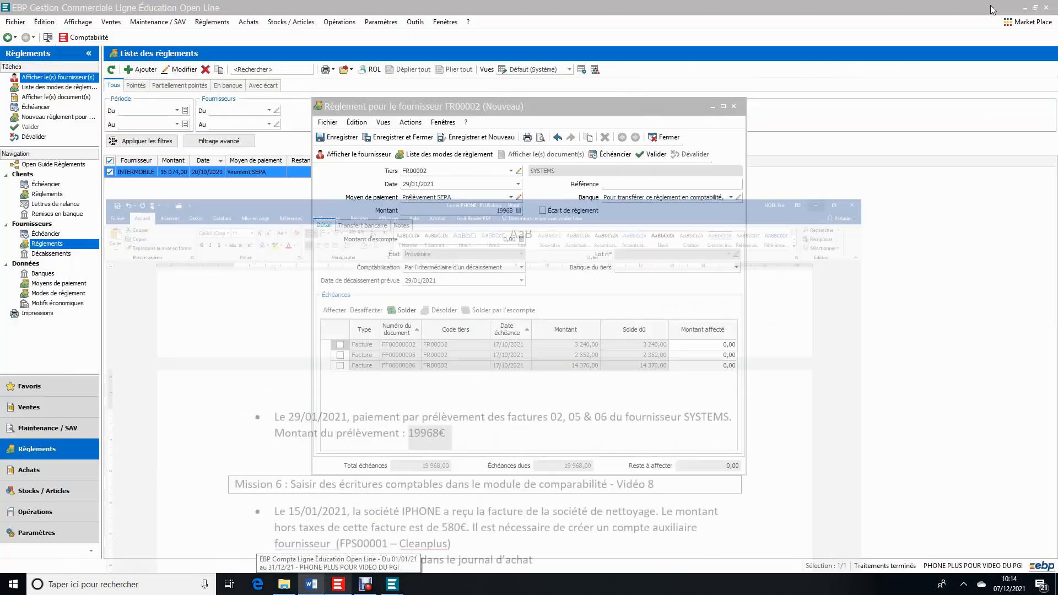
pyautogui.click(340, 345)
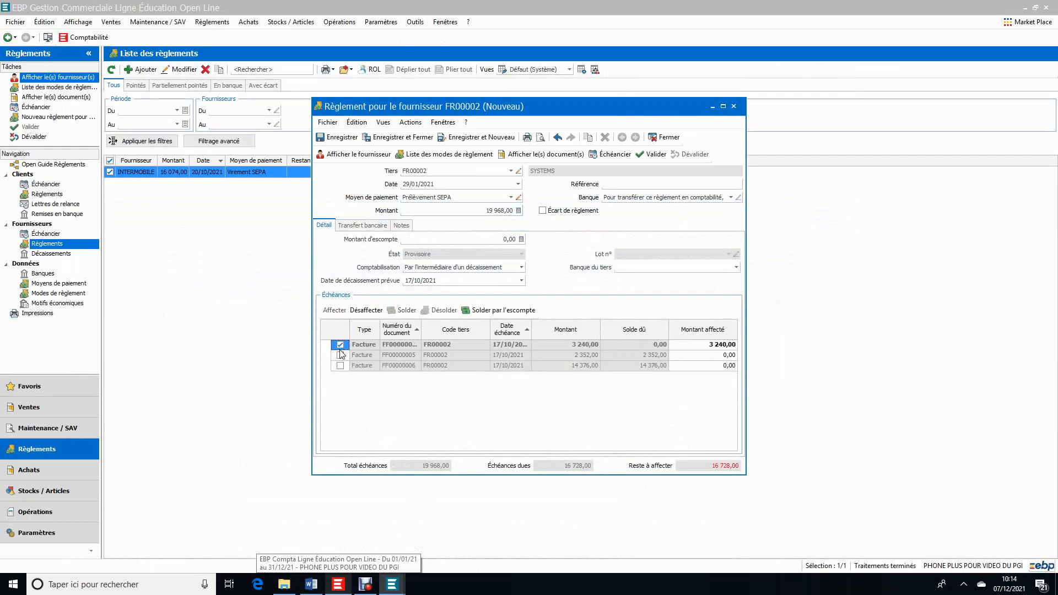
pyautogui.click(340, 365)
pyautogui.click(340, 355)
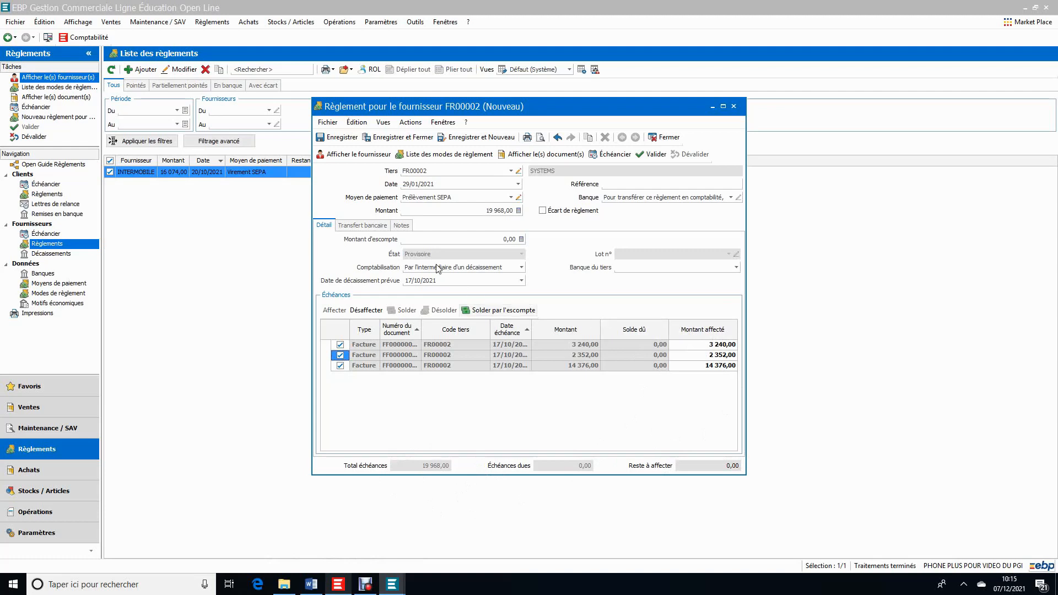
pyautogui.click(348, 141)
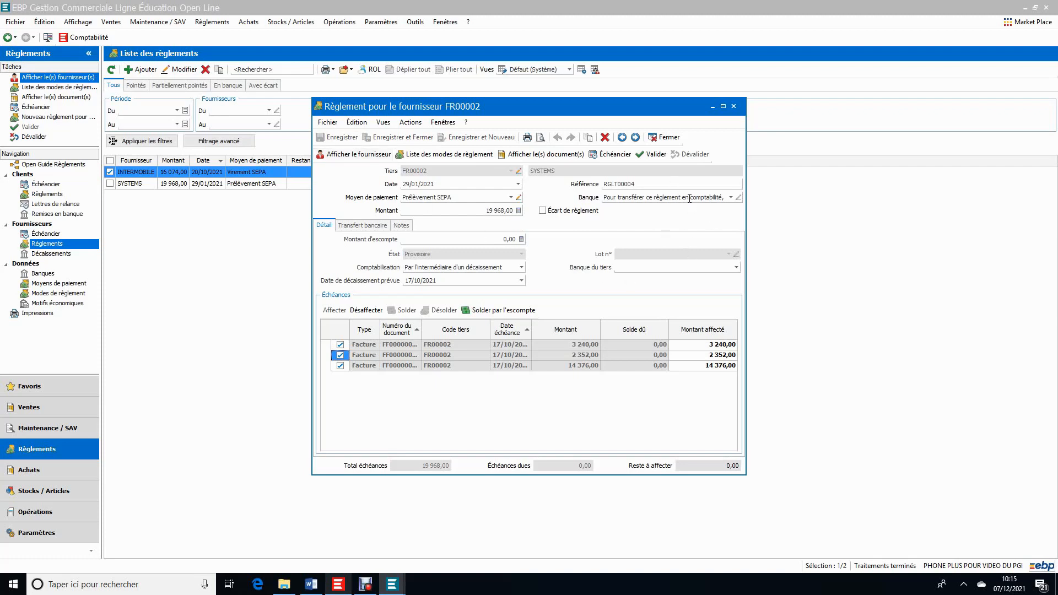
# Step: Set the saved payment's bank to BNP and its expected disbursement date to 29/01/2021, saving both changes
pyautogui.click(731, 197)
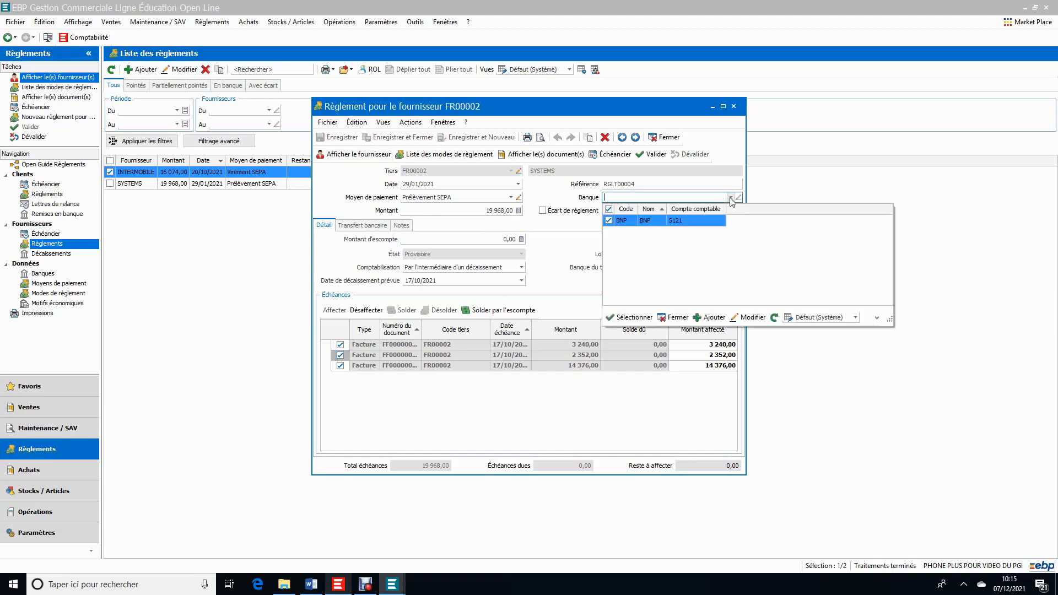
pyautogui.click(689, 221)
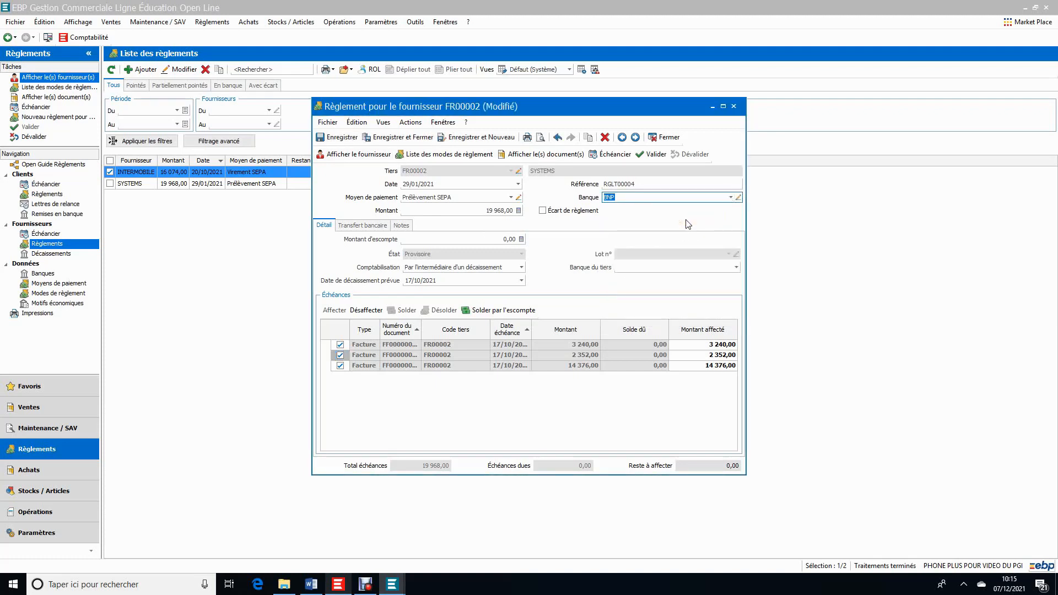
pyautogui.click(347, 140)
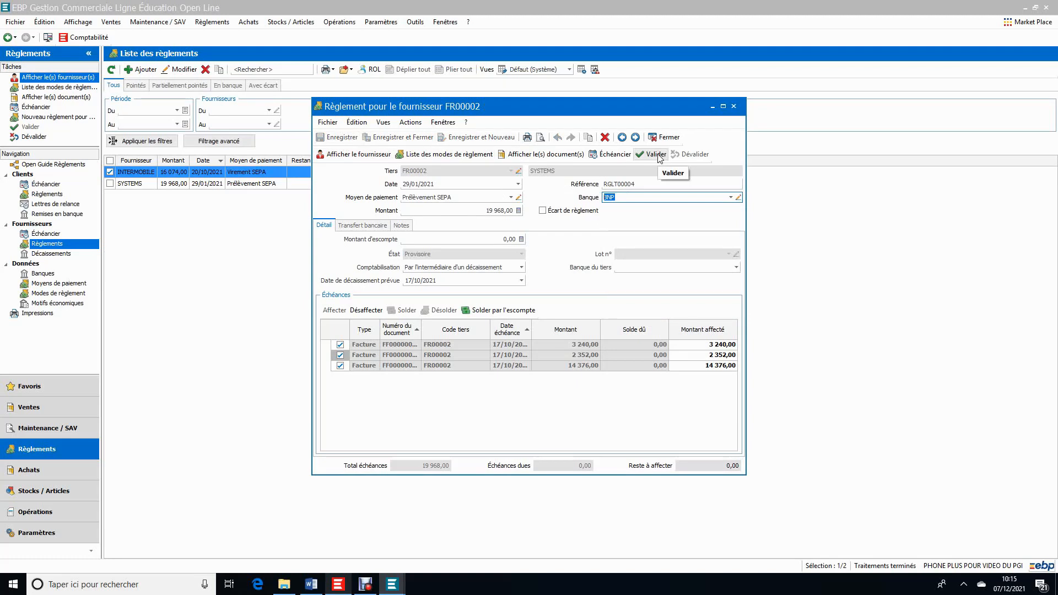
pyautogui.click(444, 282)
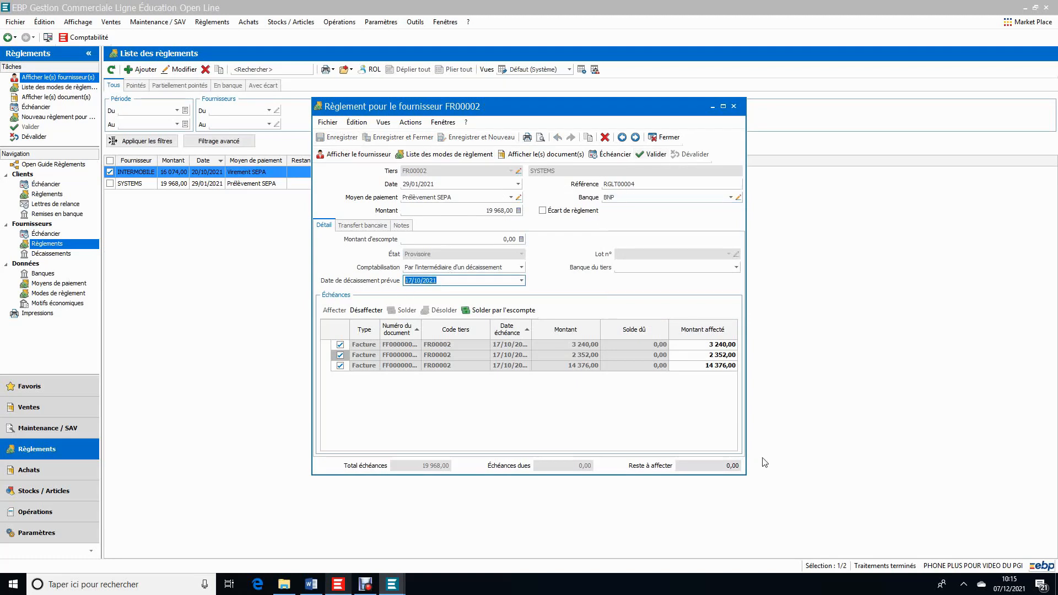
pyautogui.write('29/01')
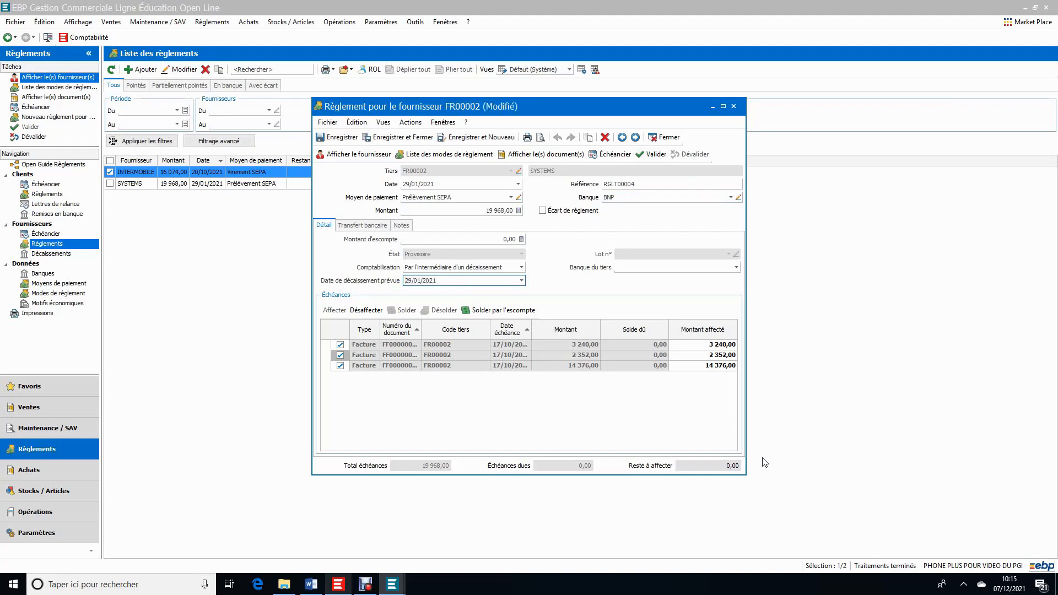
pyautogui.click(342, 138)
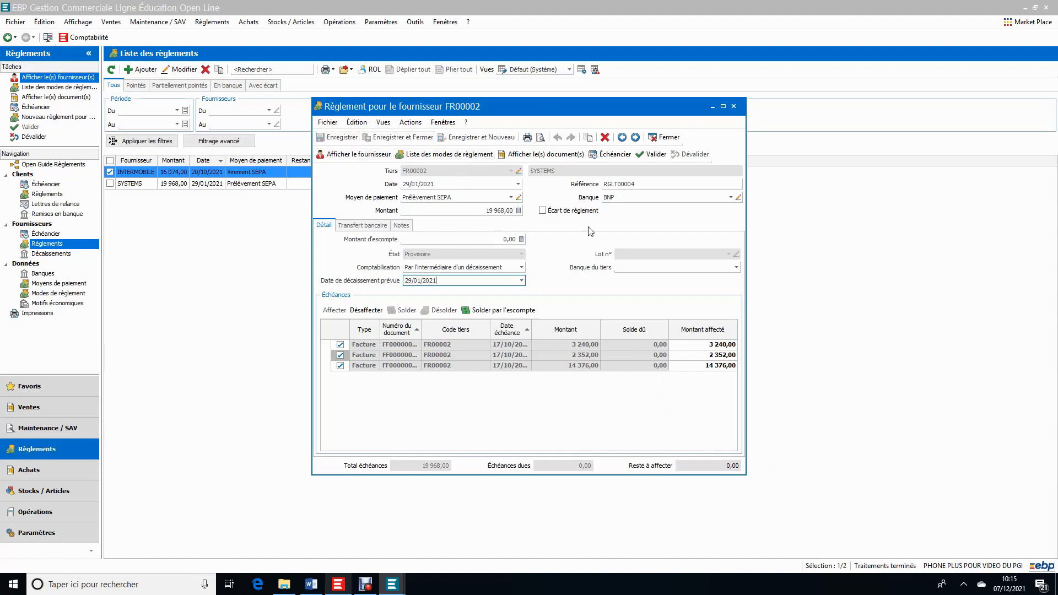
# Step: Validate the SYSTEMS supplier payment, confirm the irreversible operation and close the payment record
pyautogui.click(656, 156)
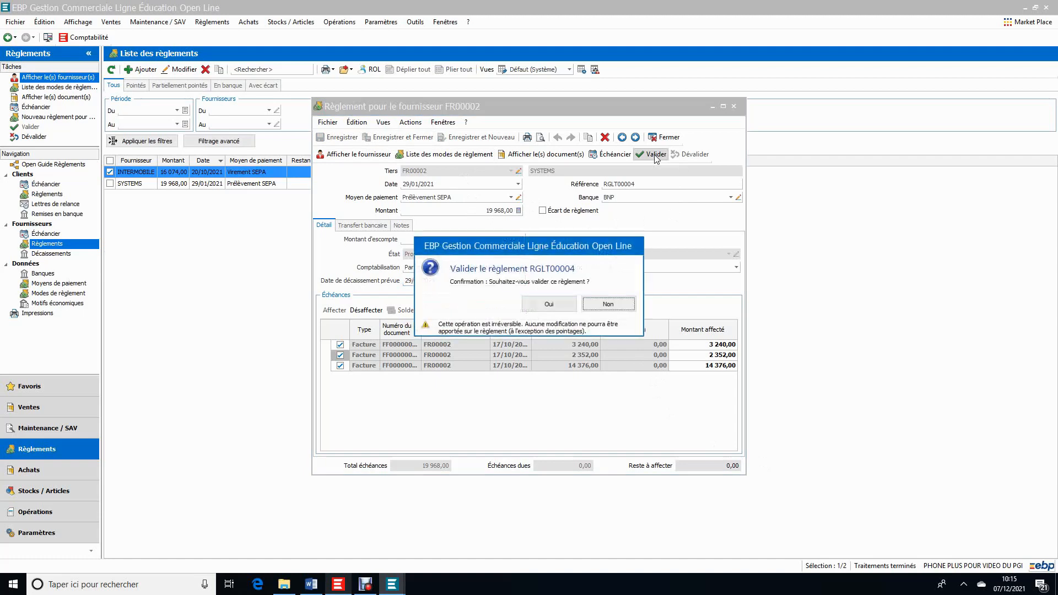
pyautogui.click(551, 305)
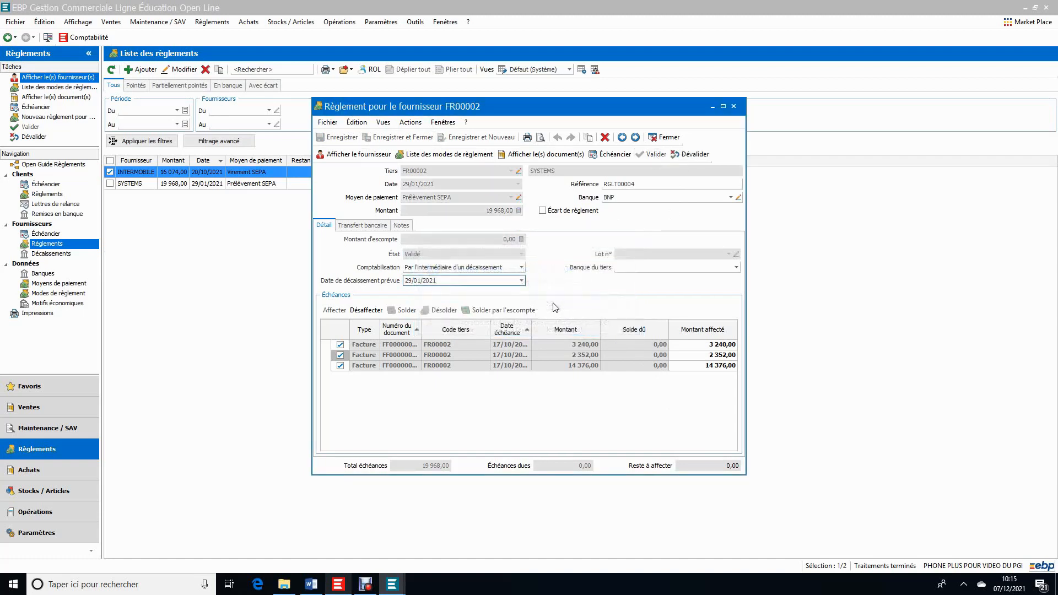
pyautogui.click(734, 107)
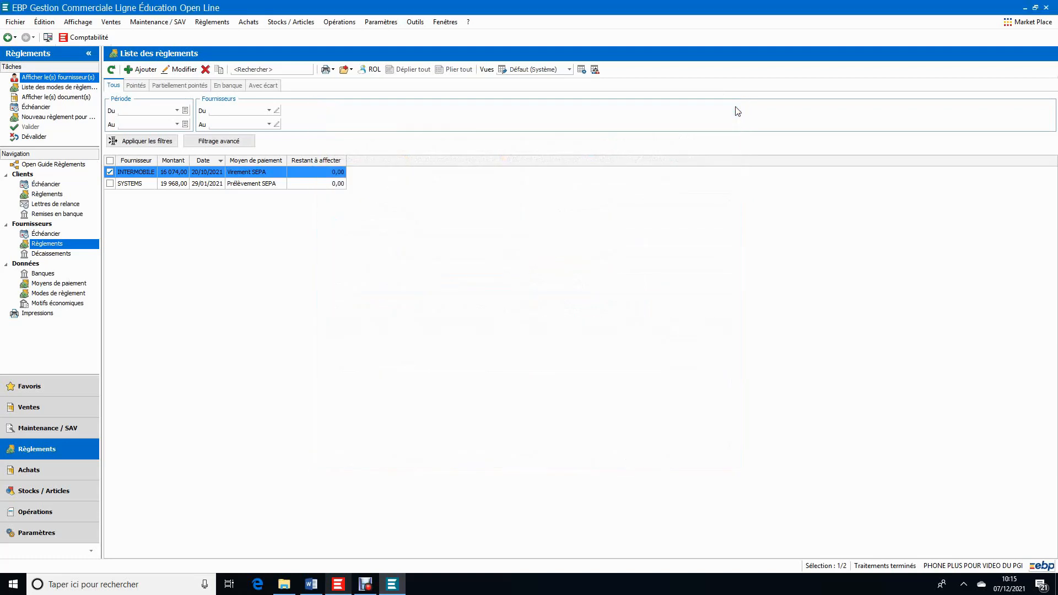
# Step: Try an accounting transfer of validated items limited to settlements, bank deposits and disbursements, excluding sales, purchases, stocks and due-date updates
pyautogui.click(334, 186)
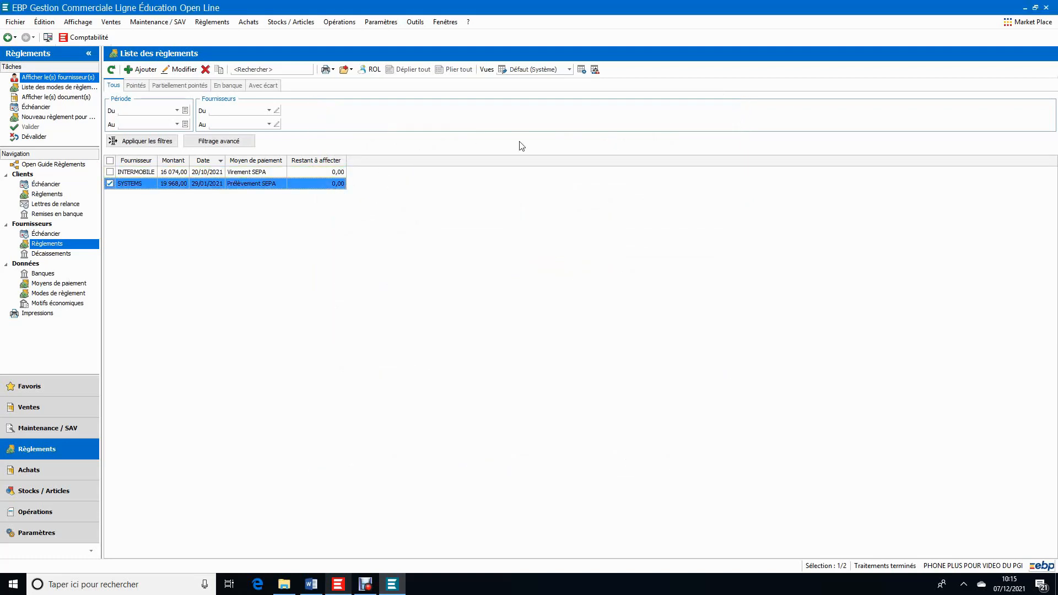
pyautogui.click(351, 23)
pyautogui.moveTo(328, 116)
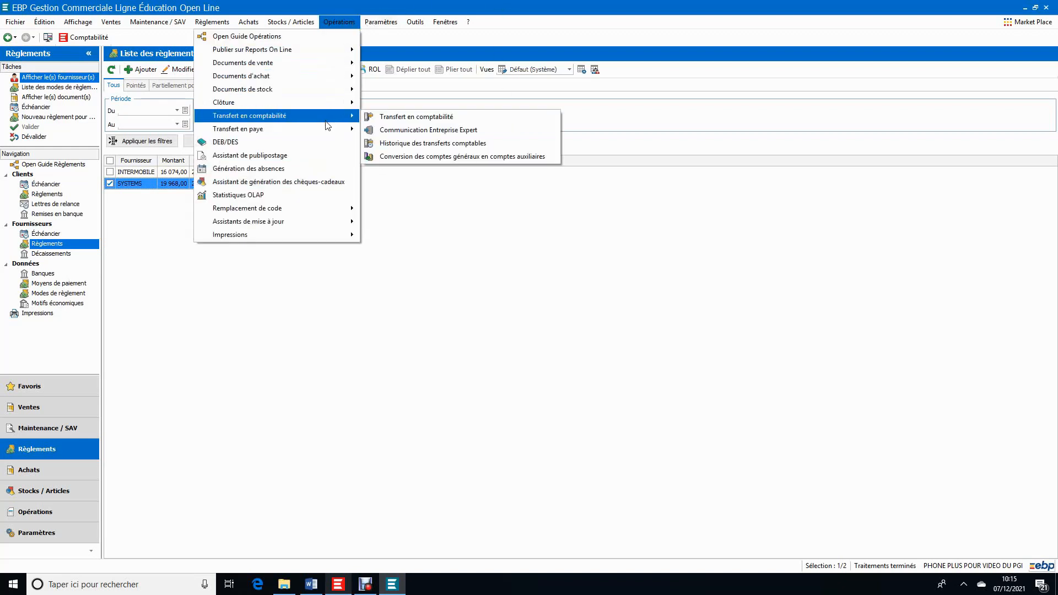
pyautogui.click(458, 118)
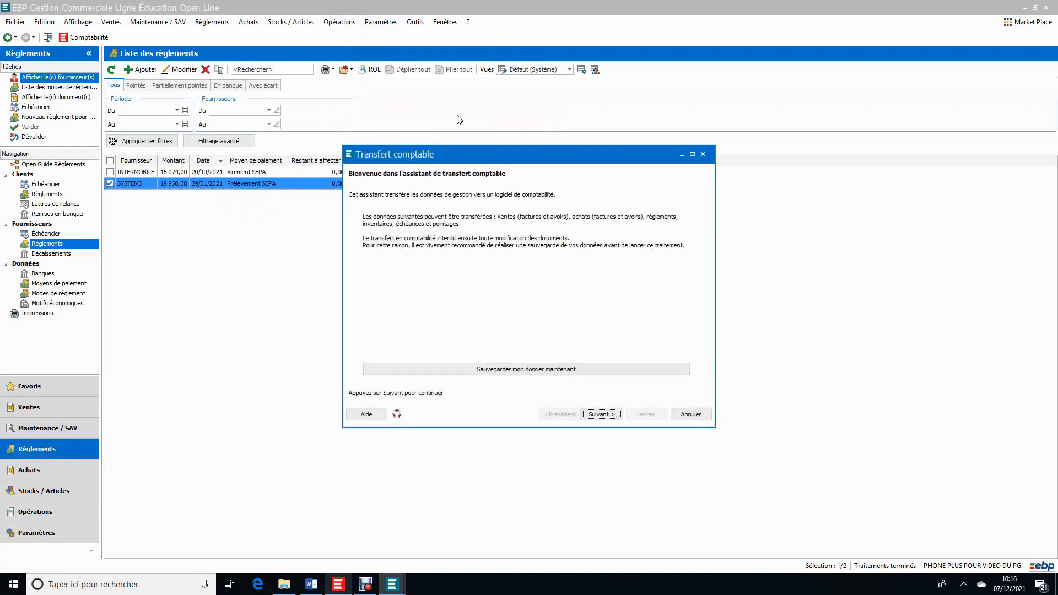
pyautogui.click(609, 417)
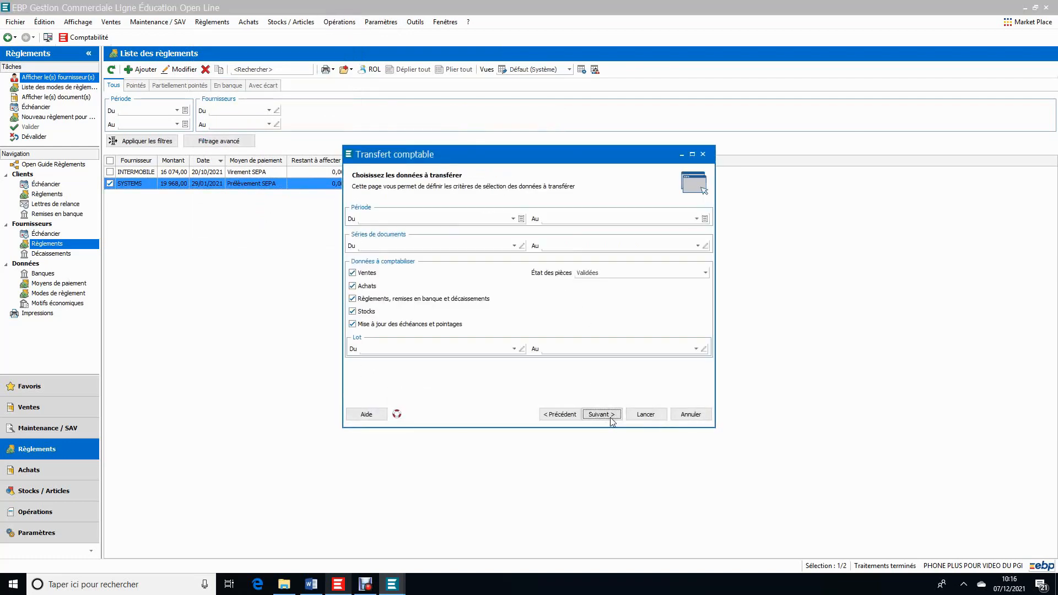
pyautogui.click(366, 272)
pyautogui.click(365, 287)
pyautogui.click(363, 313)
pyautogui.click(362, 324)
pyautogui.click(612, 418)
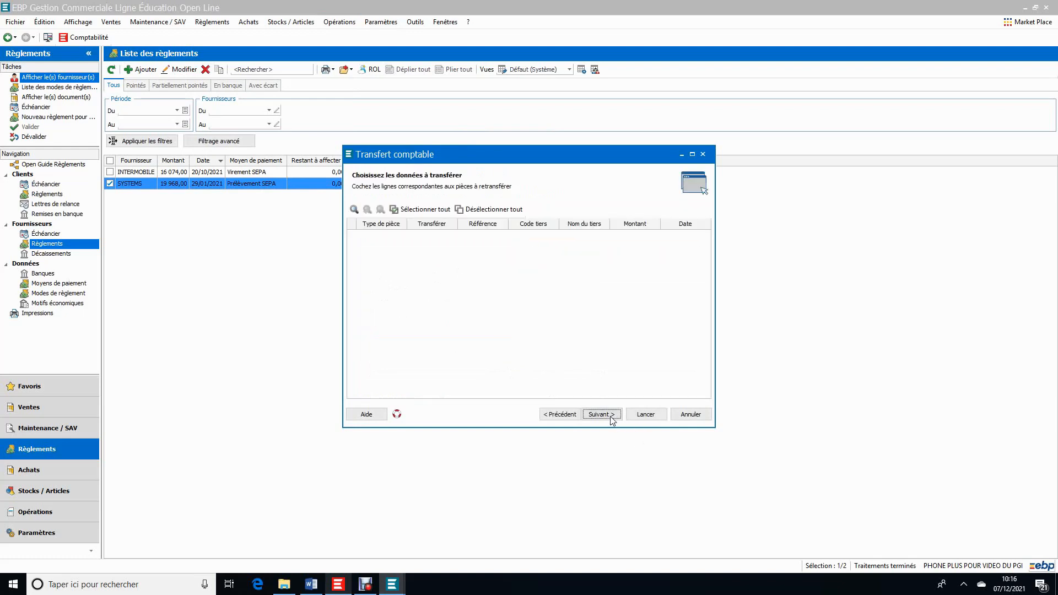
# Step: Retry the transfer with item state "Validées et En cours de rédaction avec numérotation définitive", and cancel the transfer assistant
pyautogui.click(559, 415)
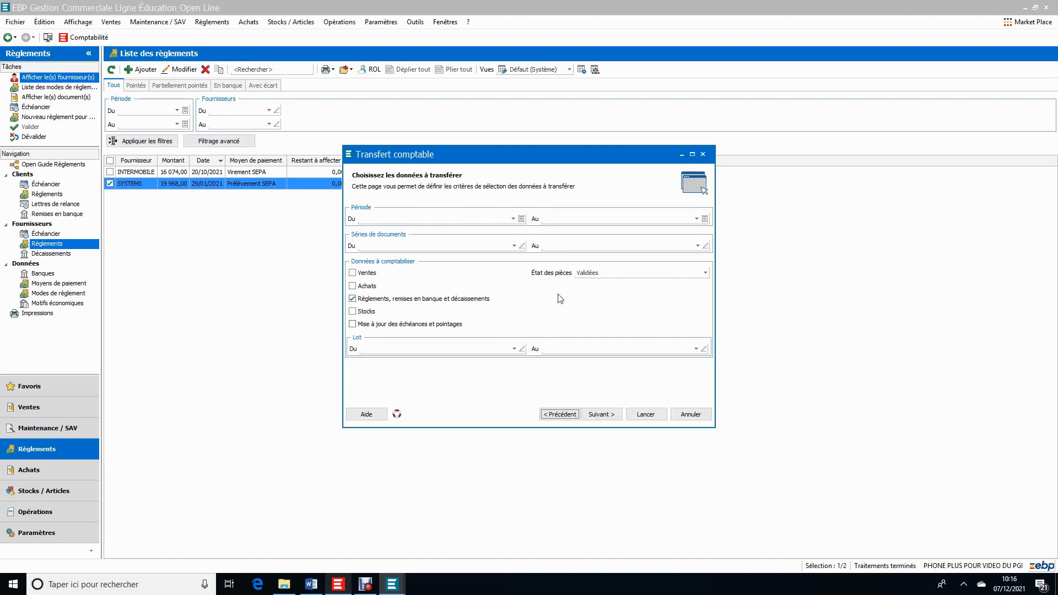
pyautogui.click(706, 274)
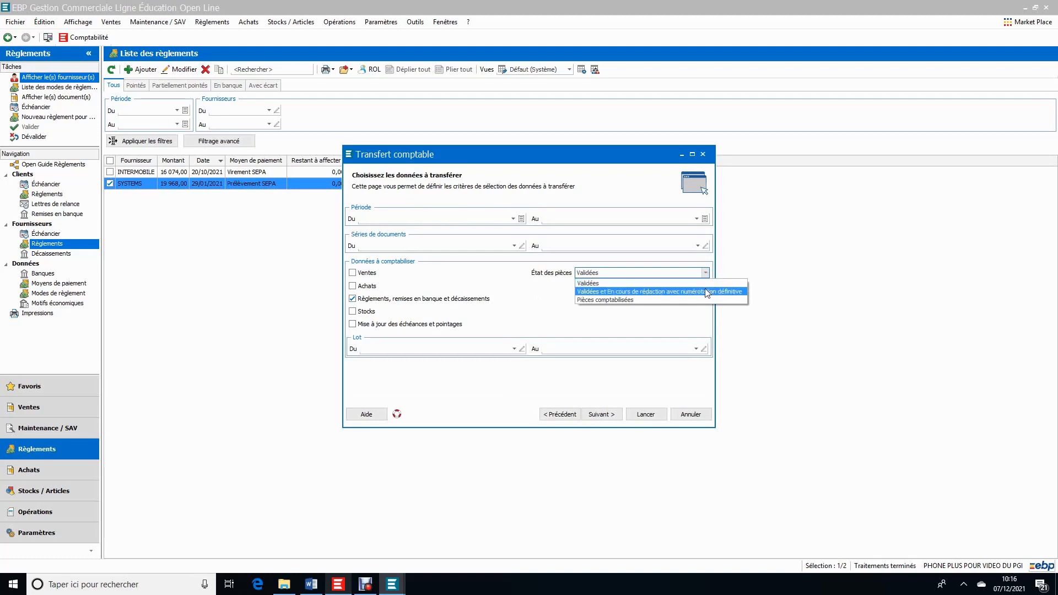
pyautogui.click(707, 292)
pyautogui.click(608, 418)
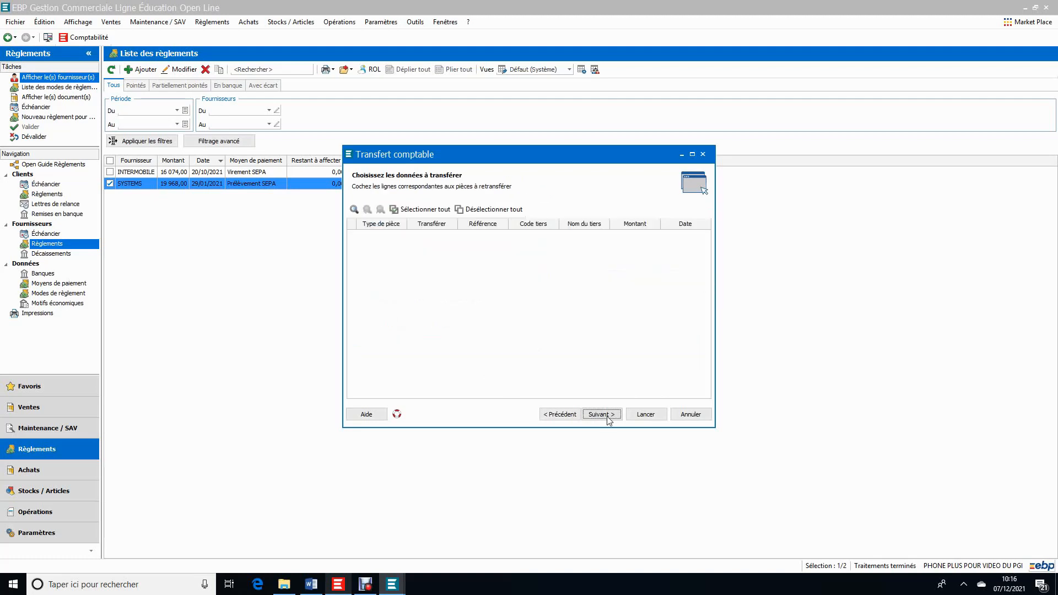
pyautogui.click(569, 418)
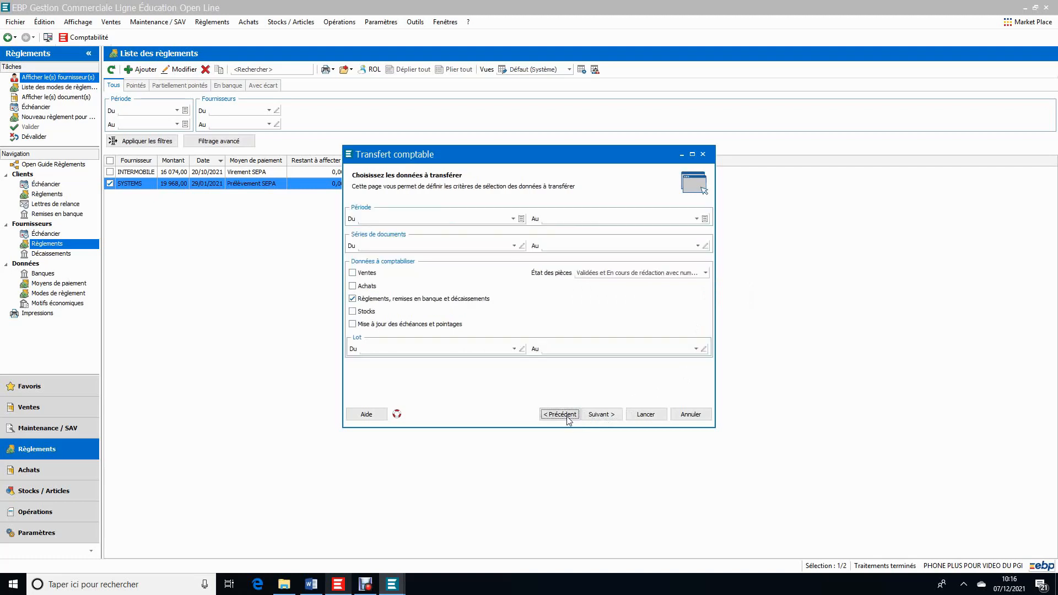
pyautogui.click(692, 414)
pyautogui.click(562, 319)
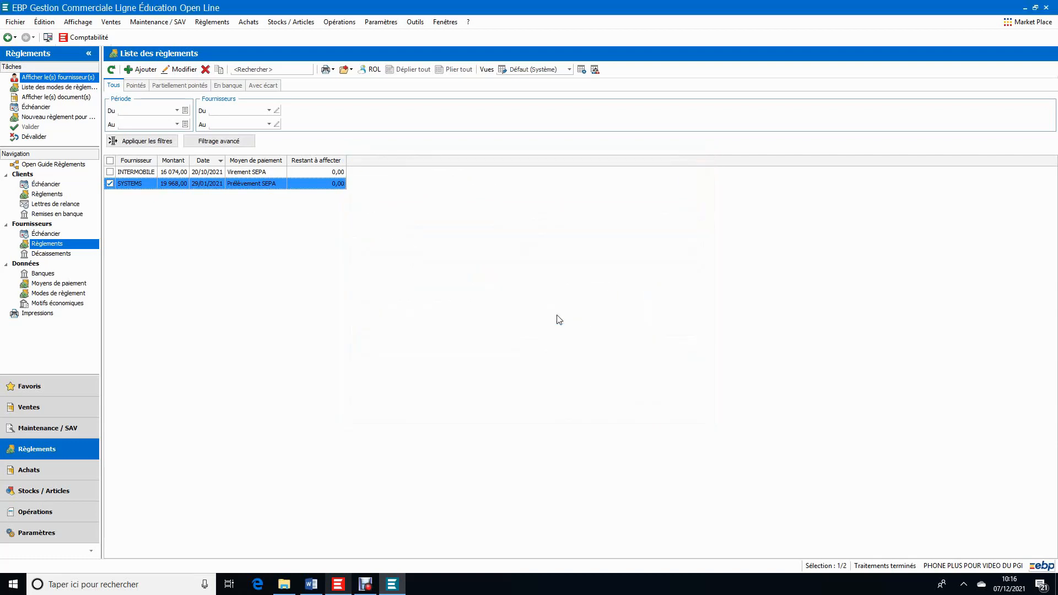
# Step: Set the SYSTEMS supplier payment's accounting mode to "En tant que règlement", save the change and close the payment record
pyautogui.doubleClick(260, 189)
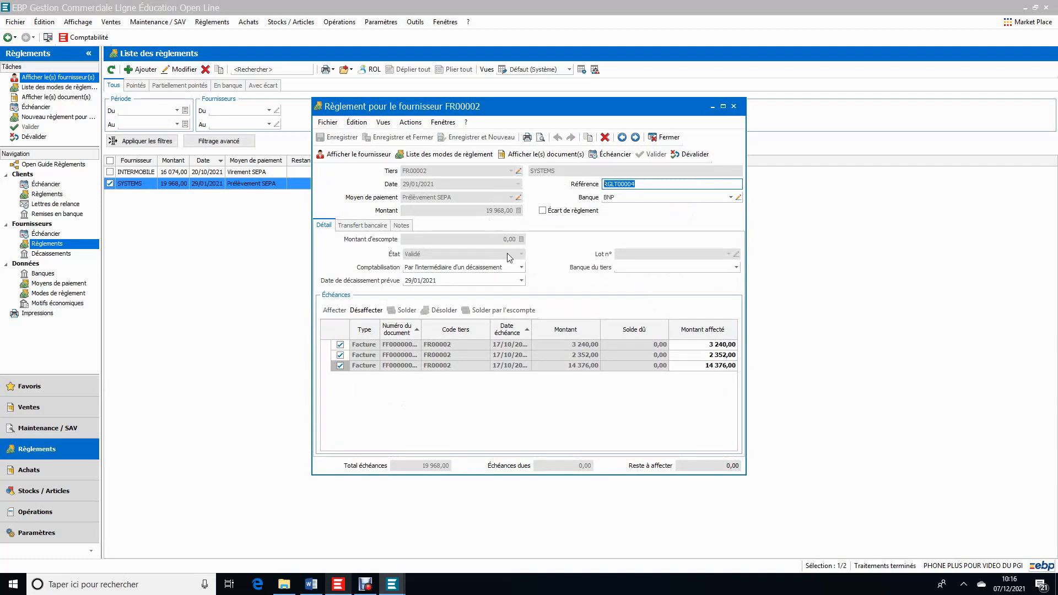
pyautogui.click(521, 268)
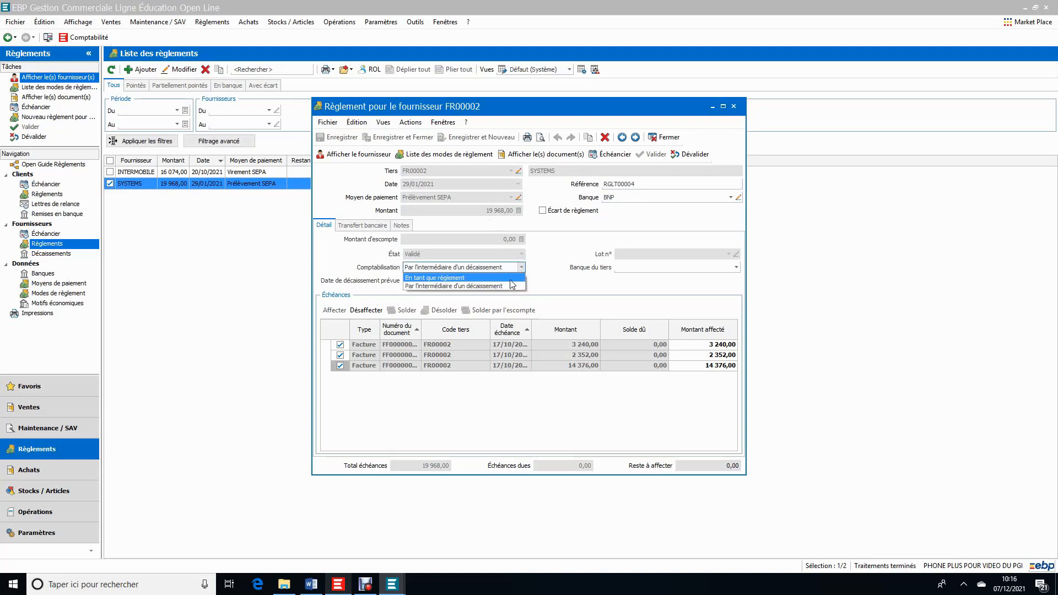
pyautogui.click(510, 280)
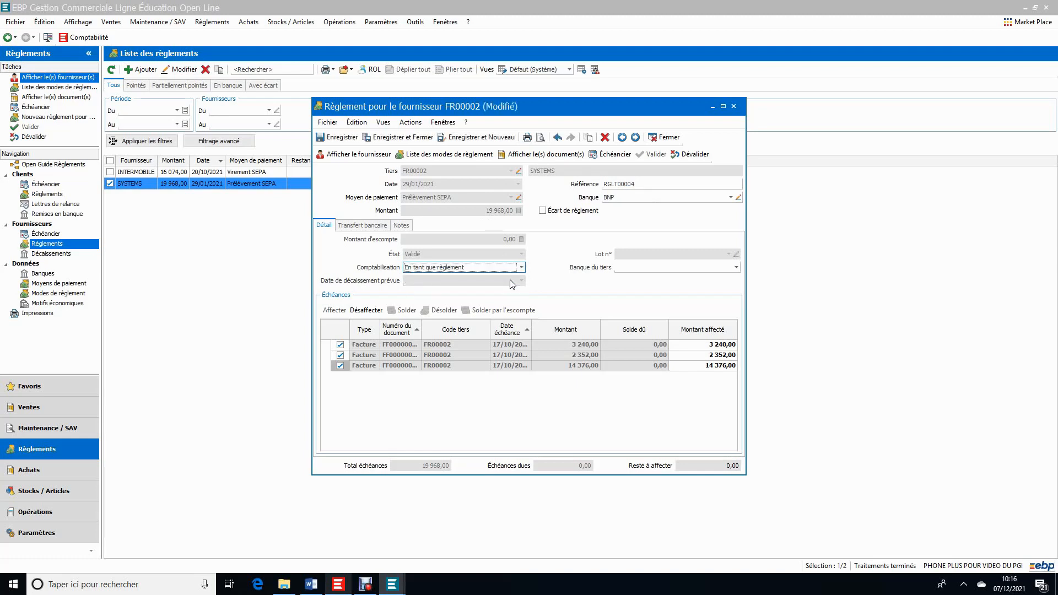
pyautogui.click(340, 139)
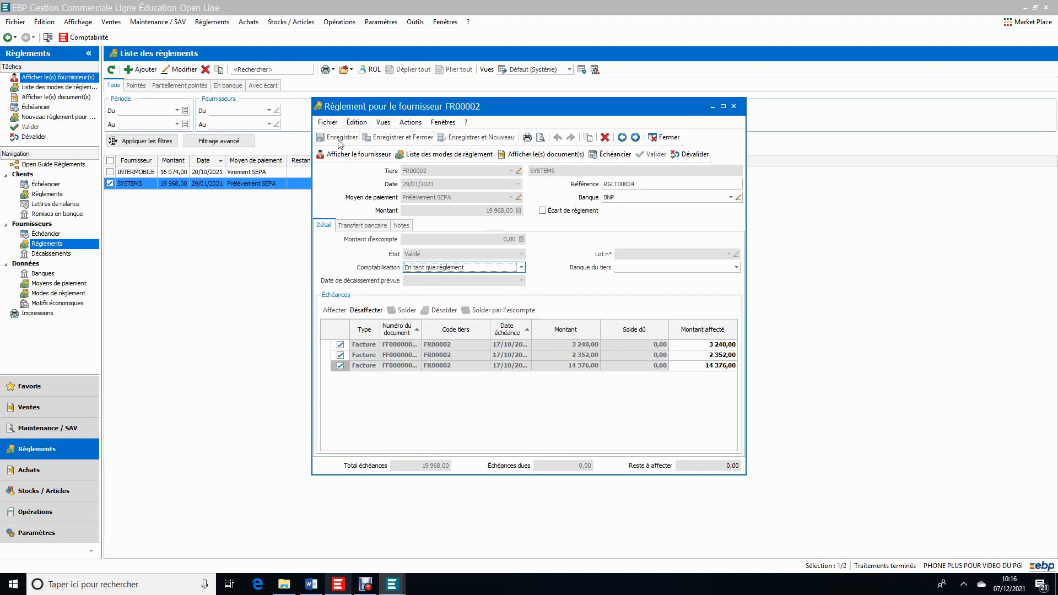
pyautogui.click(733, 108)
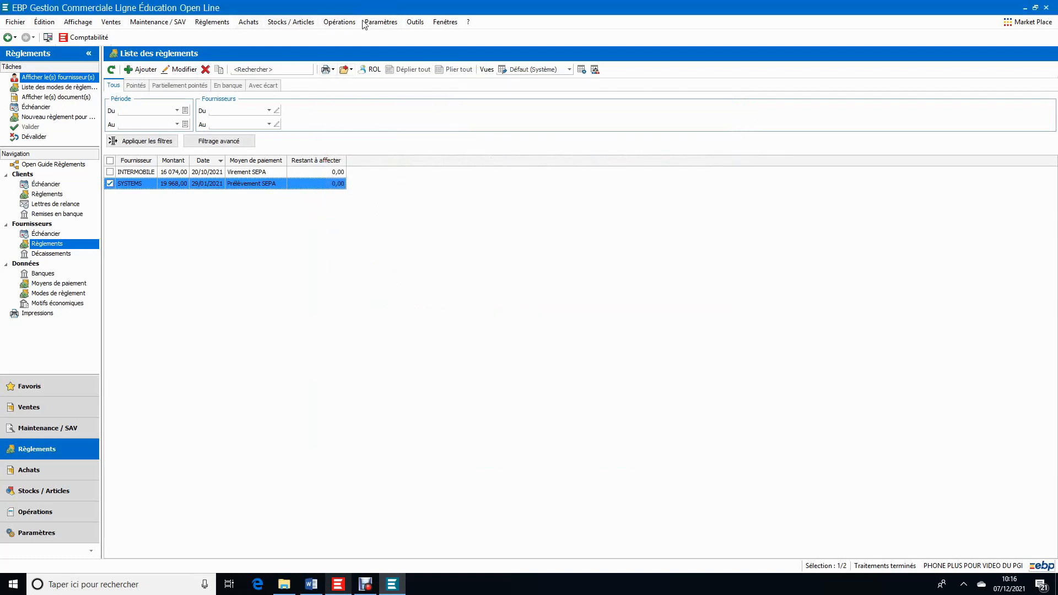
# Step: Start a new accounting transfer, excluding sales, purchases, stocks and due-date updates, and proceed to the selection of items to transfer
pyautogui.click(340, 23)
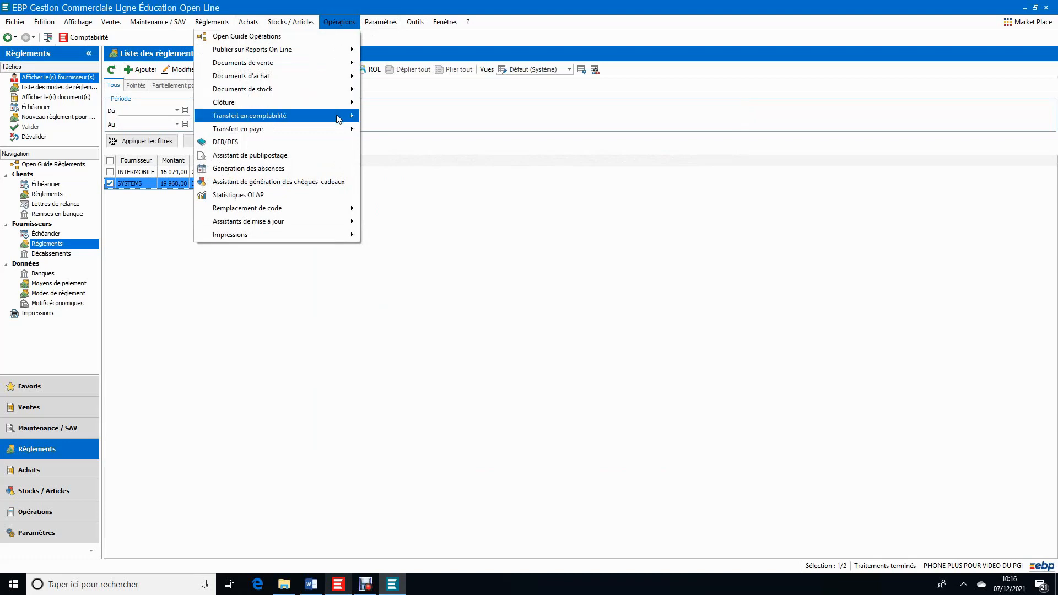
pyautogui.moveTo(336, 116)
pyautogui.click(431, 118)
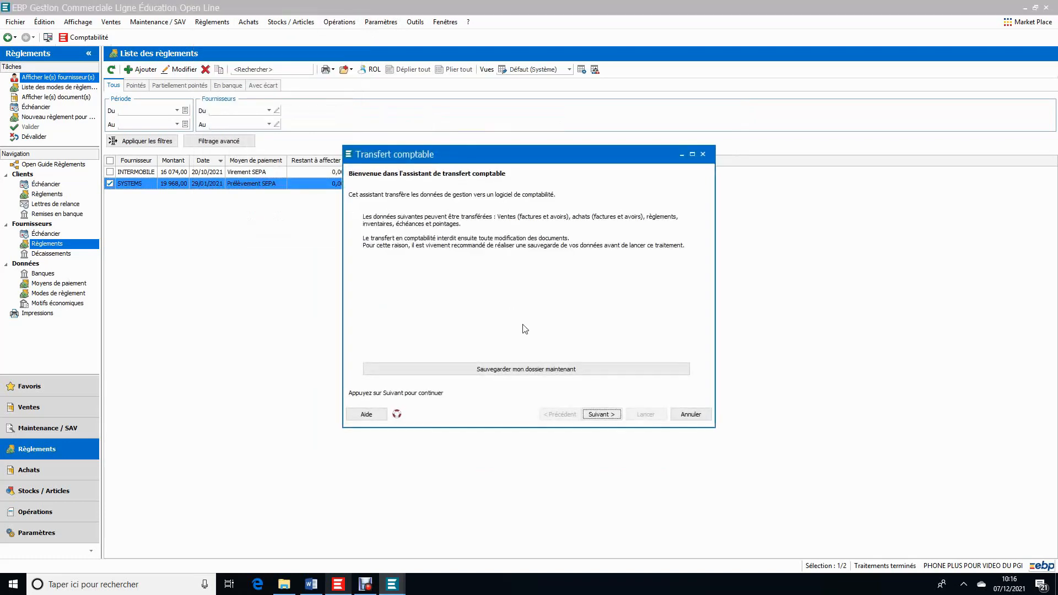
pyautogui.click(605, 413)
pyautogui.click(352, 273)
pyautogui.click(353, 274)
pyautogui.click(353, 273)
pyautogui.click(352, 286)
pyautogui.click(353, 311)
pyautogui.click(354, 324)
pyautogui.click(617, 414)
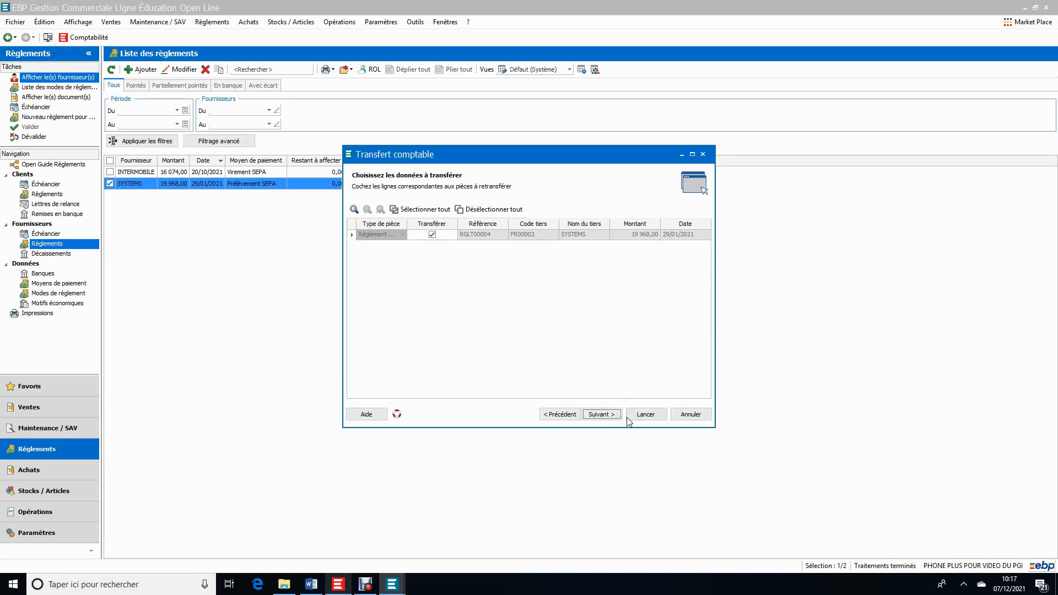
# Step: Transfer the selected 19 968,00 SYSTEMS payment to accounting in Direct exchange format and close the transfer assistant
pyautogui.click(603, 417)
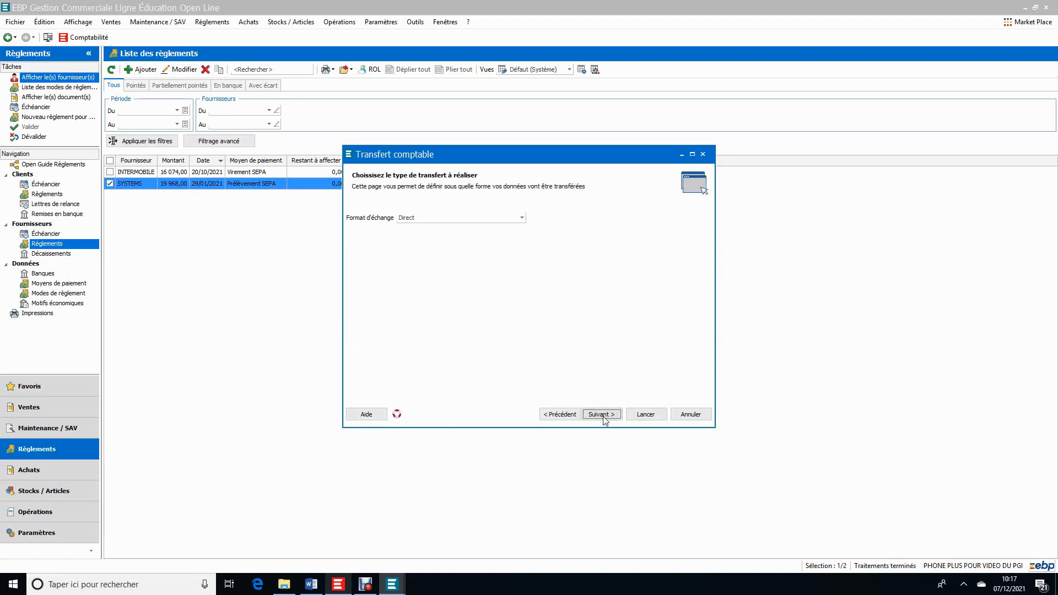
pyautogui.click(602, 414)
pyautogui.click(636, 415)
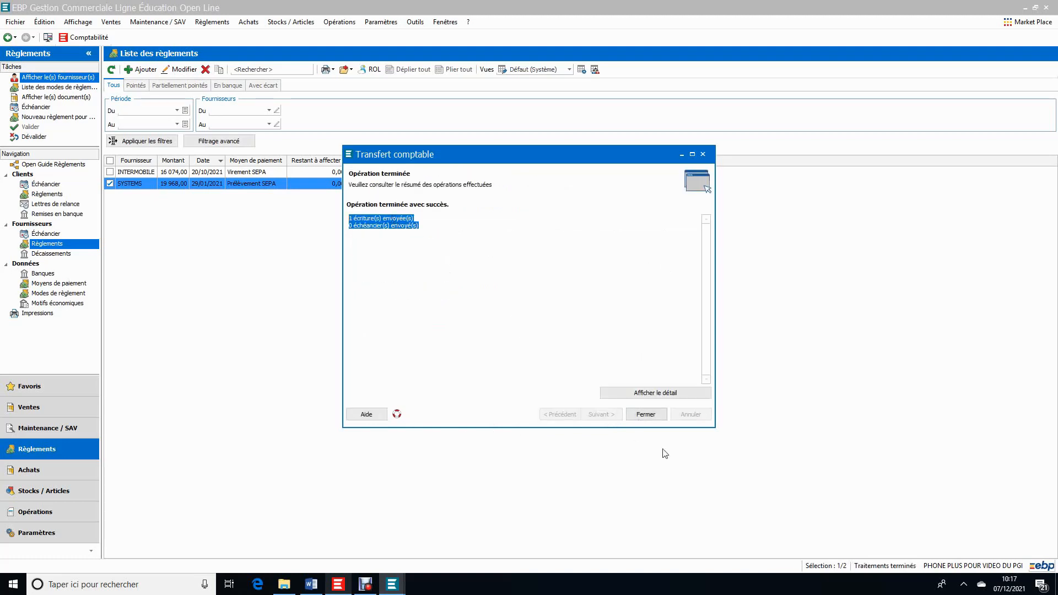
pyautogui.click(646, 414)
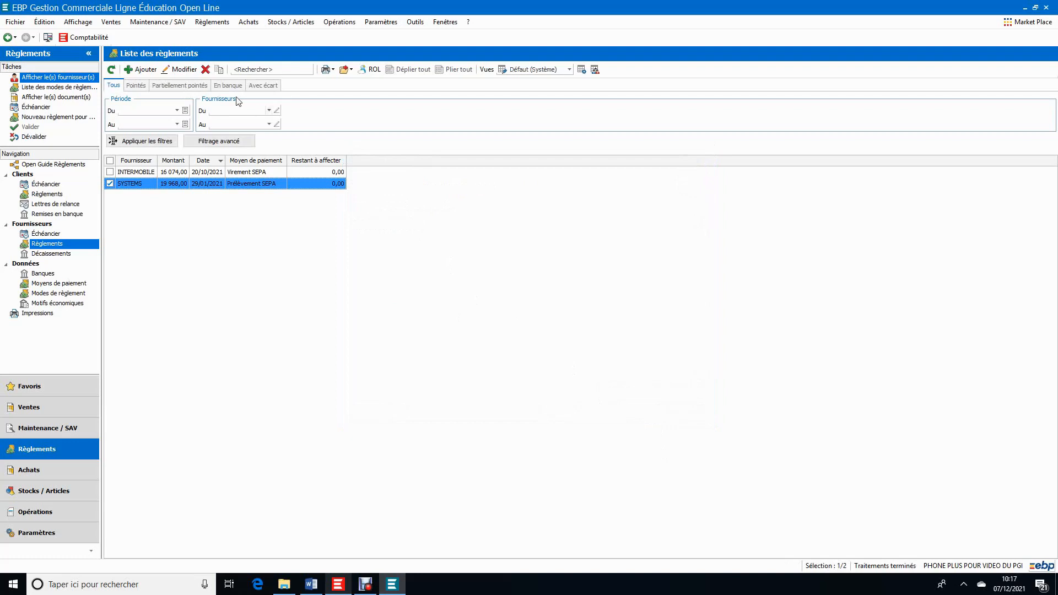
# Step: Switch to EBP Compta, examine the SYSTEMS payment entry and its accounts in the January 2021 BP journal, and close the journal
pyautogui.click(76, 39)
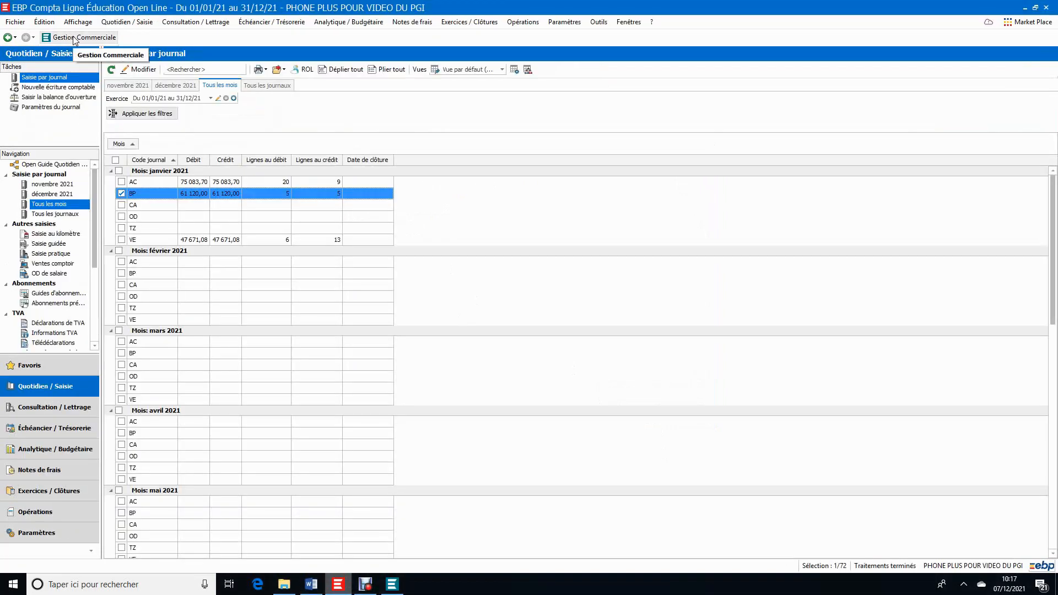
pyautogui.doubleClick(230, 196)
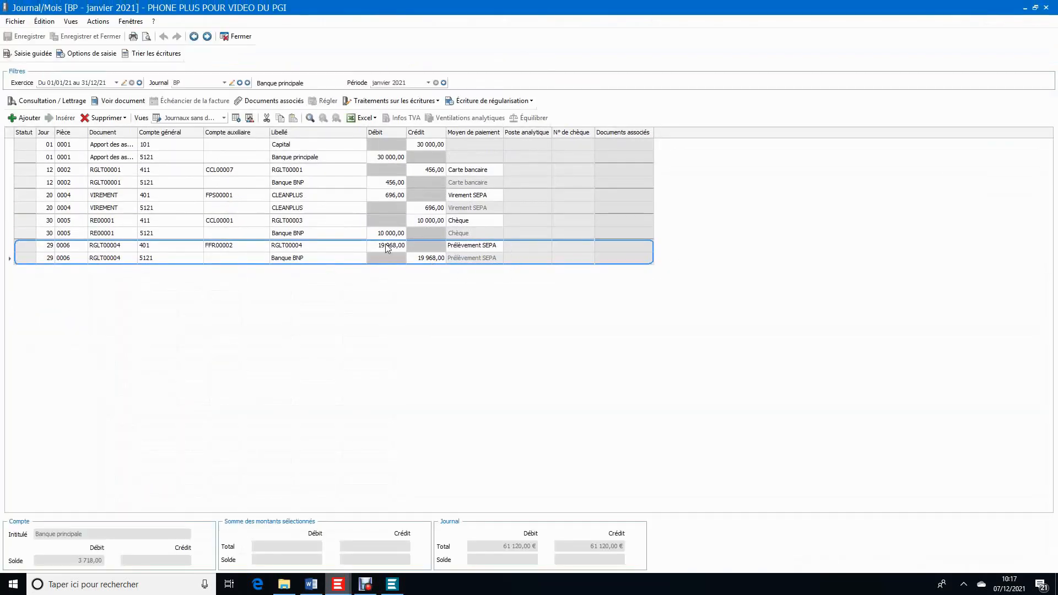
pyautogui.click(182, 248)
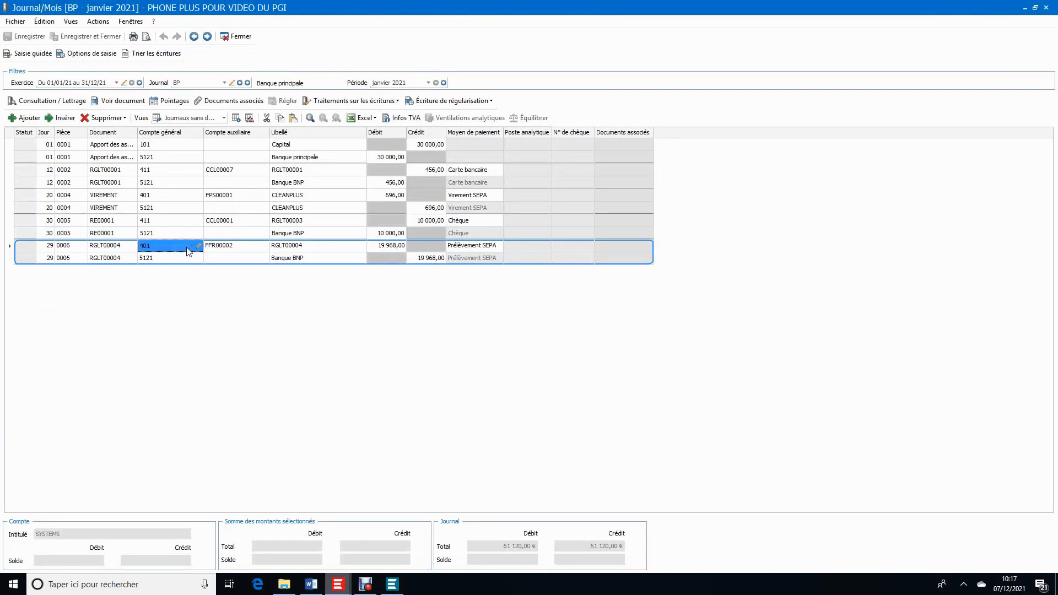
pyautogui.click(245, 252)
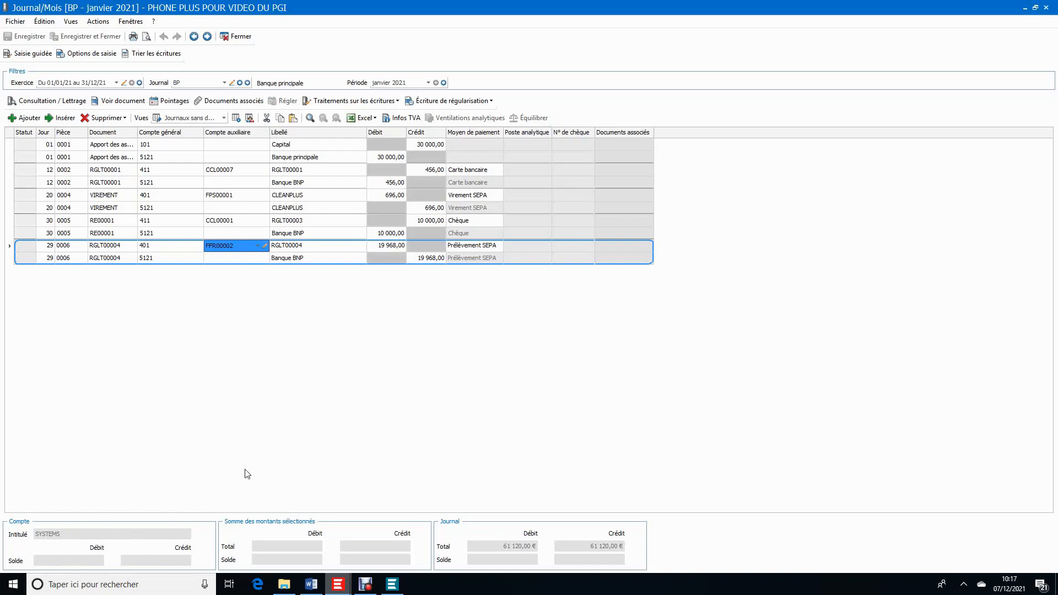
pyautogui.click(243, 37)
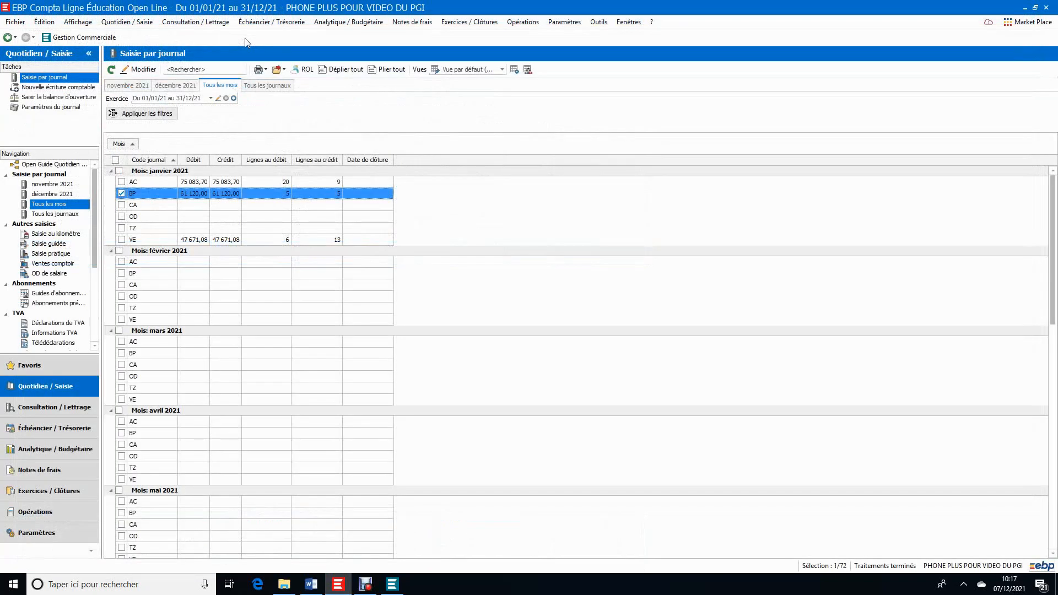